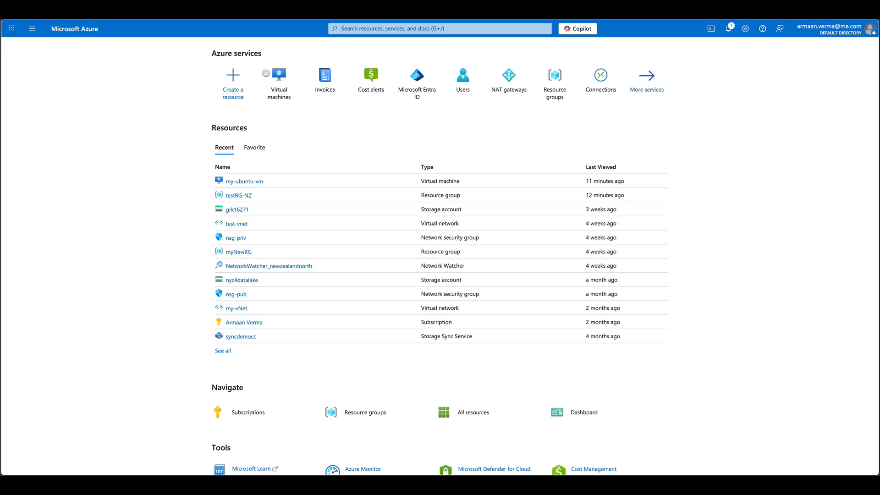
Start creating a new standalone virtual machine from the virtual machines list
click(279, 76)
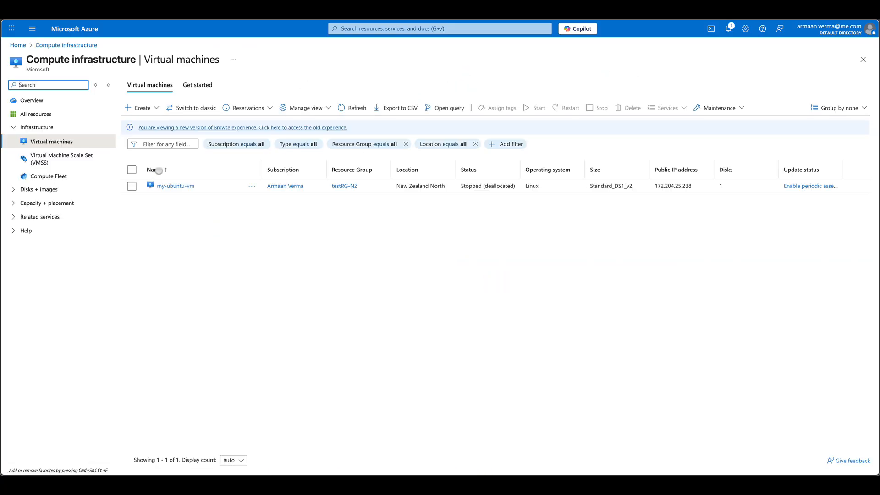
click(149, 109)
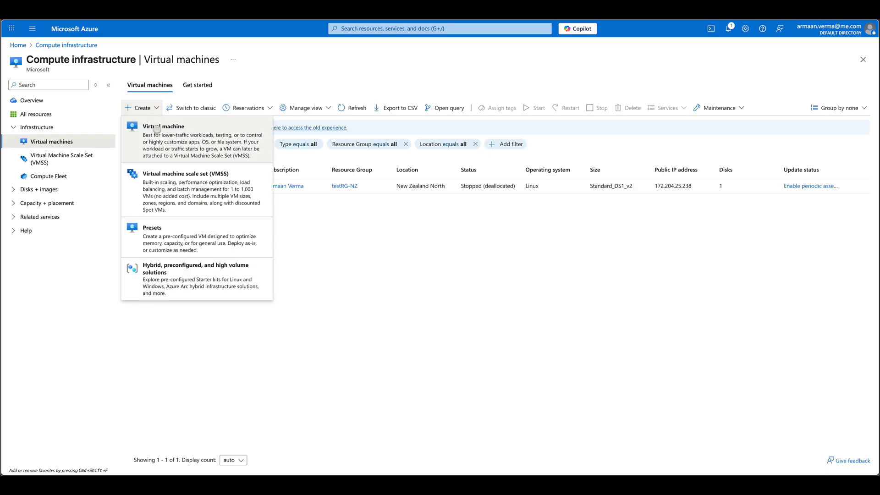
click(213, 140)
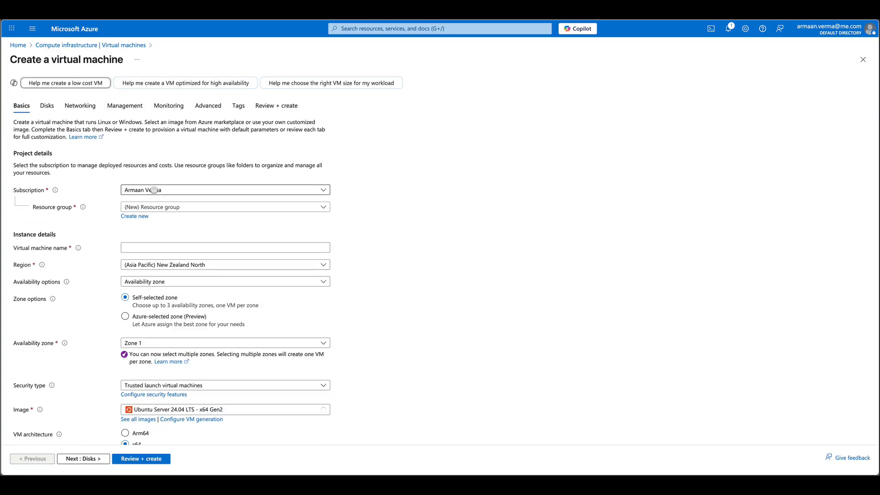
Assign the virtual machine to the testRG-NZ resource group and name it windows-vm
click(169, 206)
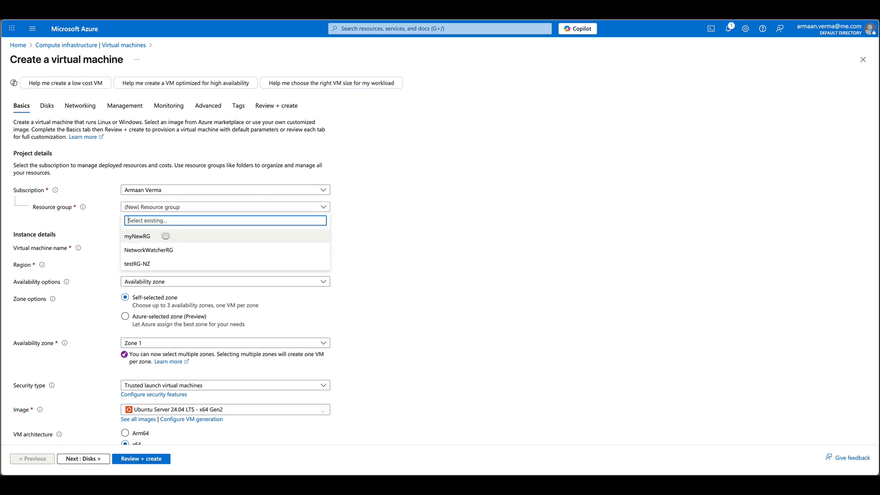
click(166, 264)
click(155, 245)
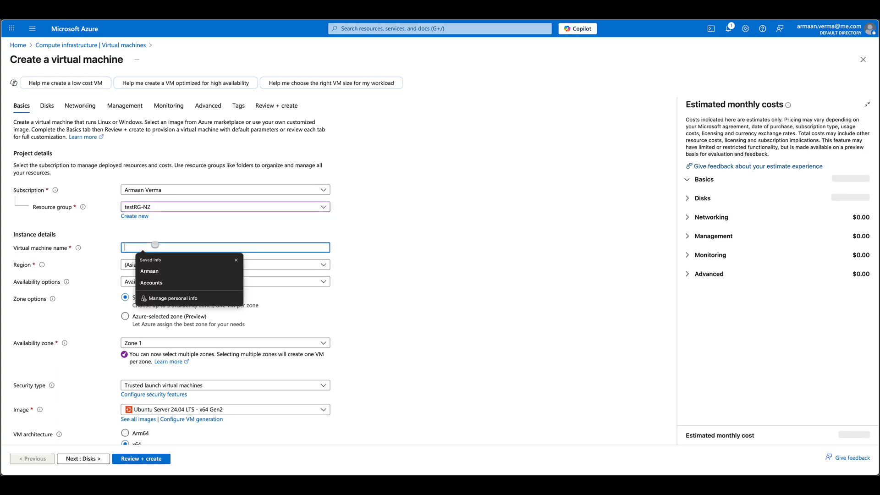
text(windows)
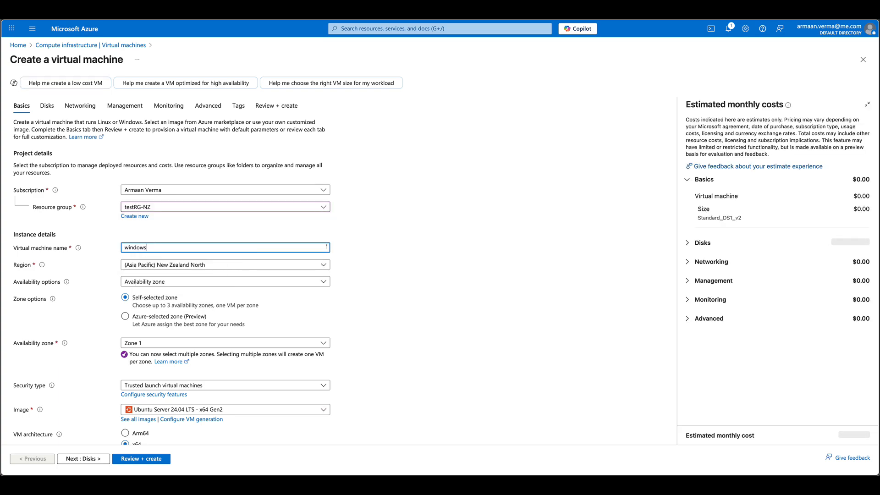
text(-vm)
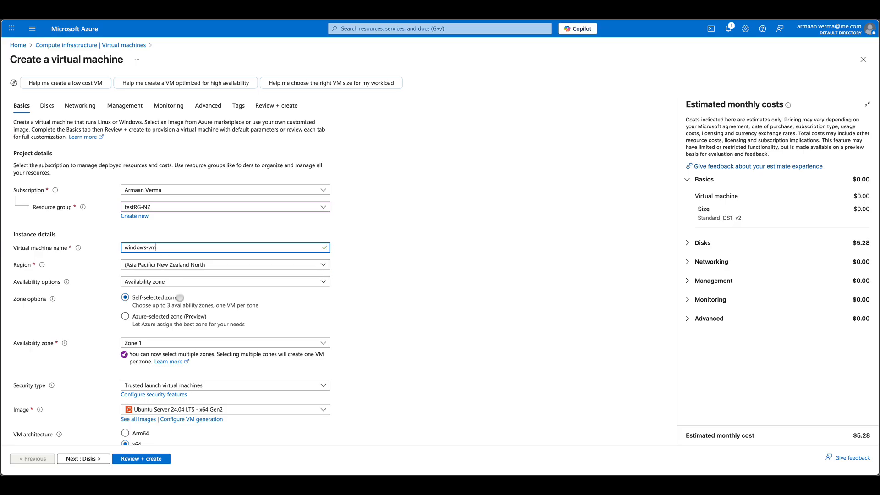
click(171, 281)
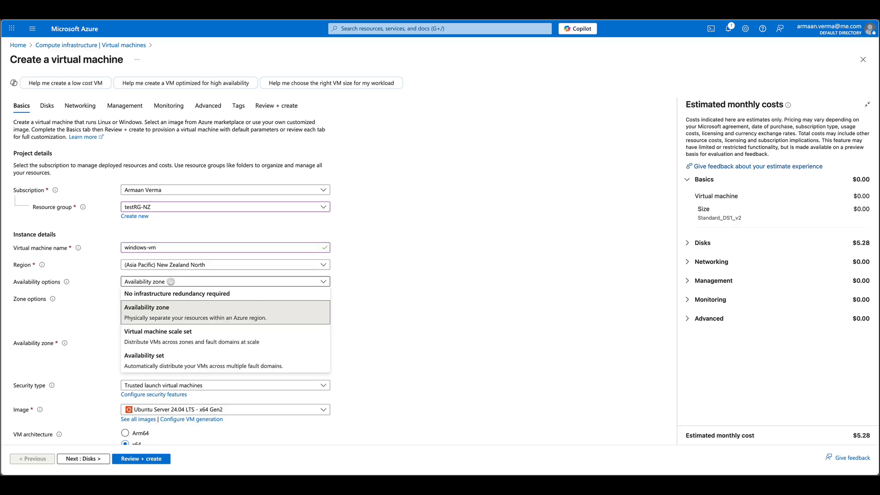
click(171, 281)
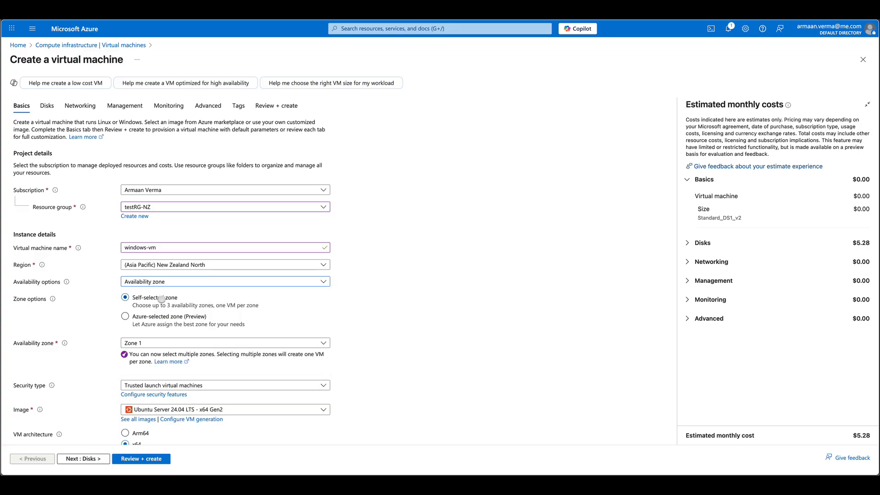
click(162, 281)
click(162, 281)
click(176, 320)
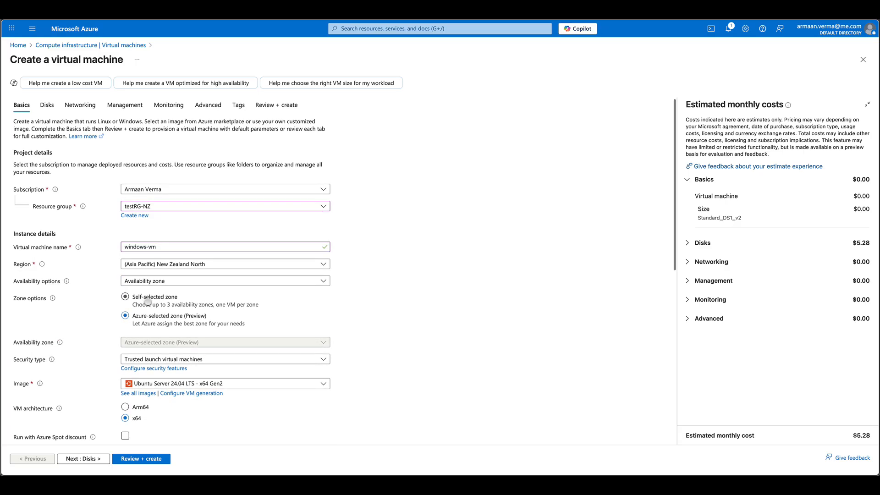
click(147, 299)
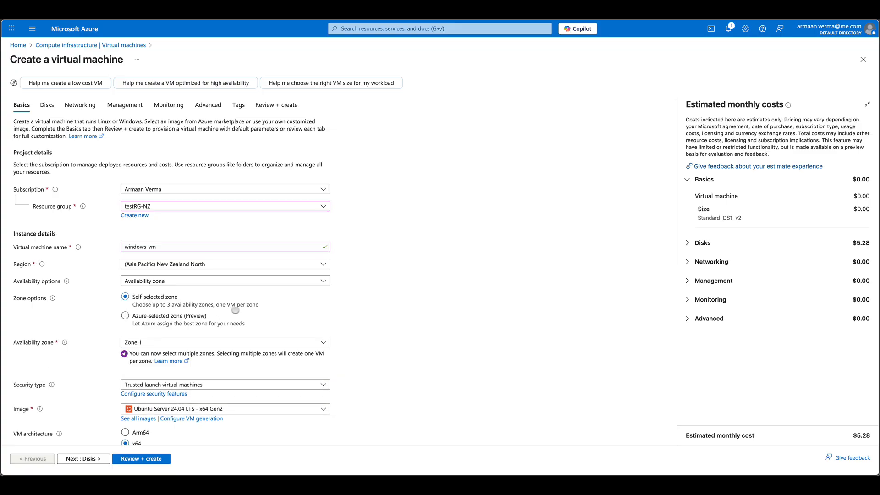
Add Zone 2 to the availability zone selection alongside Zone 1
scroll(191, 282, down, 2)
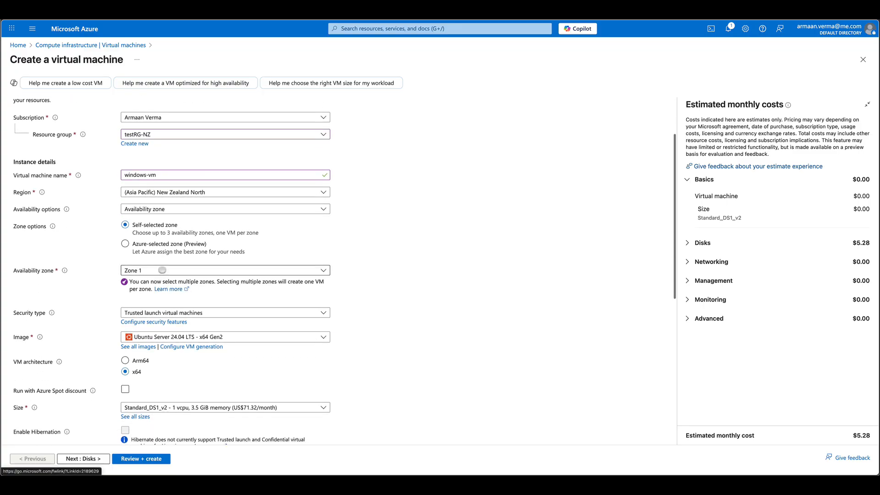
click(191, 281)
click(126, 295)
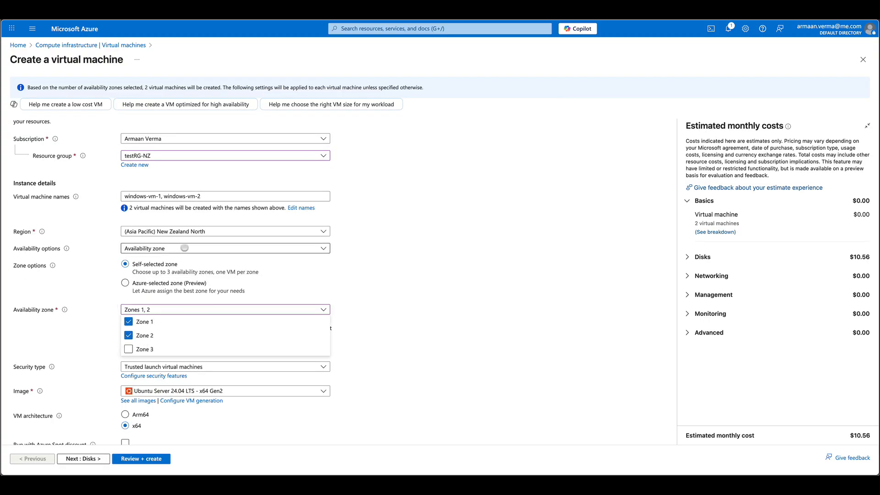
click(179, 205)
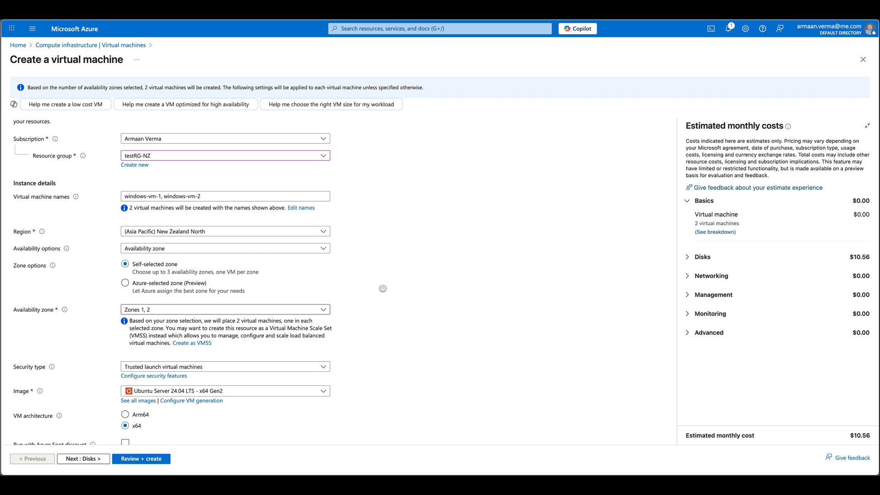
Set the image to Windows Server 2025 Datacenter: Azure Edition - x64 Gen2
scroll(381, 290, down, 4)
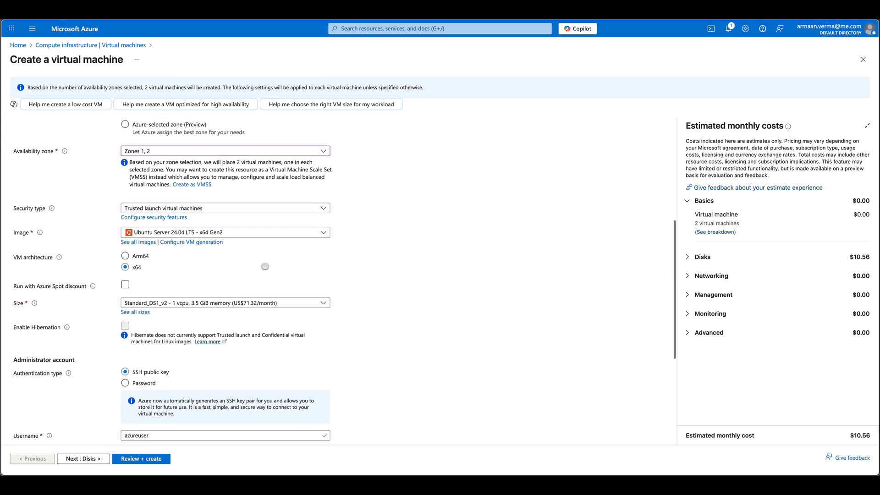
click(227, 222)
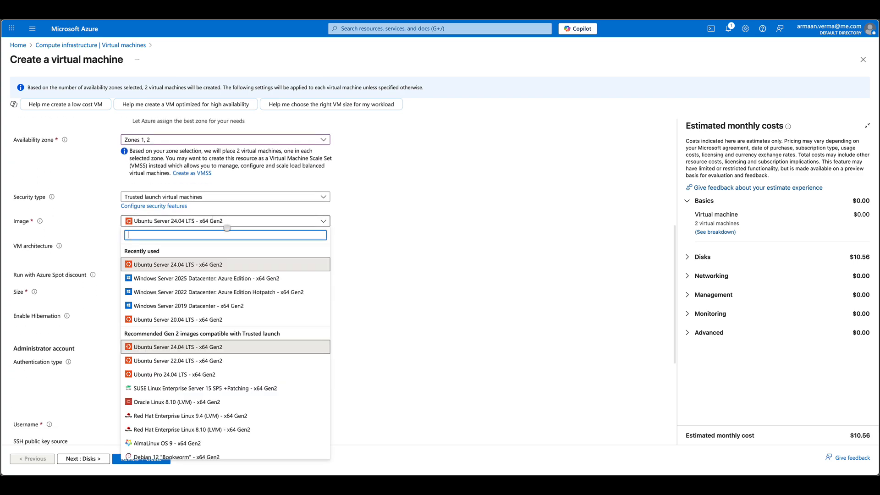
click(213, 278)
scroll(426, 291, up, 5)
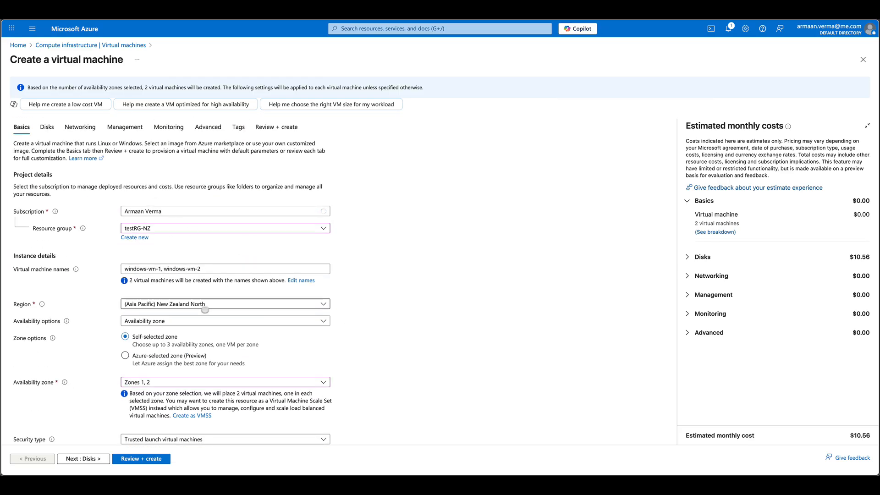
scroll(162, 274, down, 3)
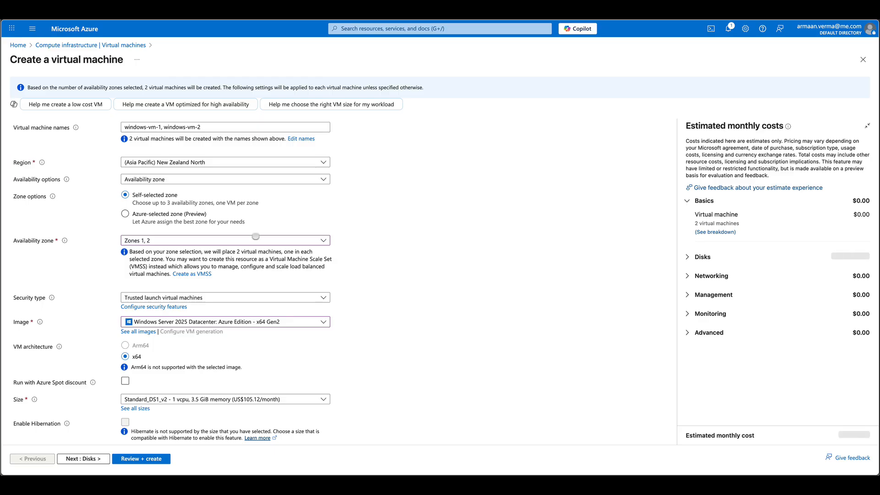
Set the administrator username to azureuser, then enter and confirm the account password
scroll(282, 310, down, 2)
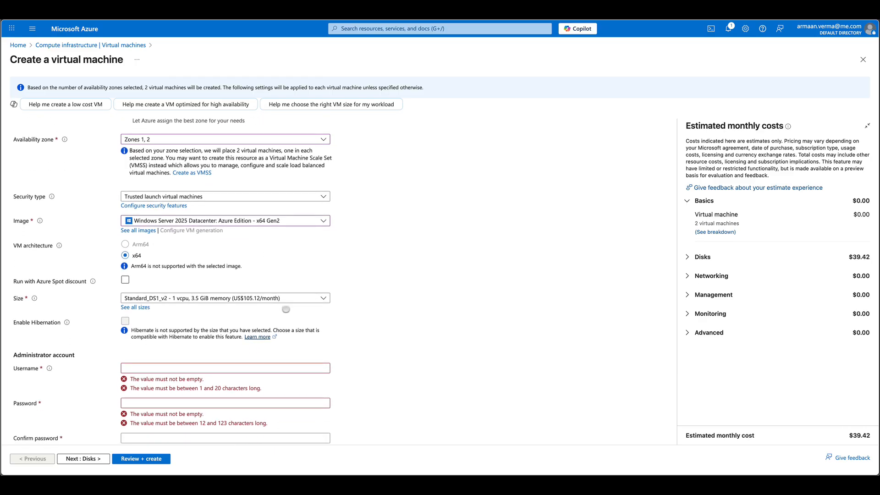
scroll(286, 304, down, 1)
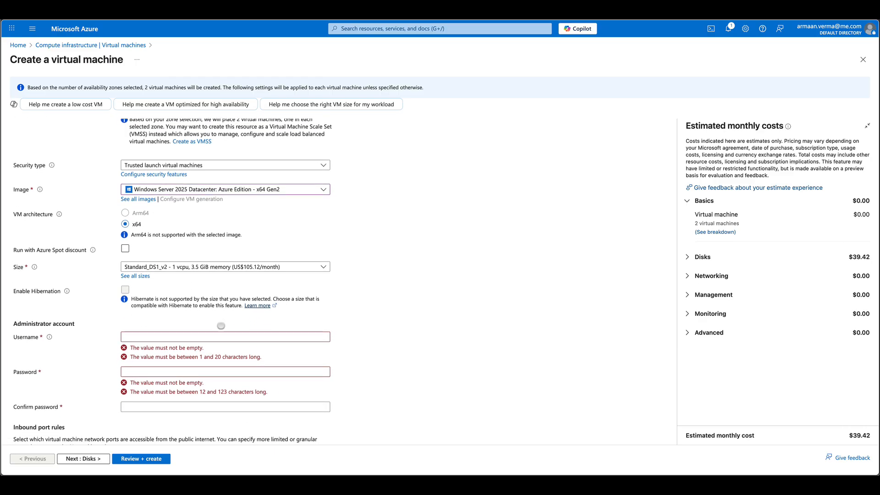
click(210, 335)
text(azureuser)
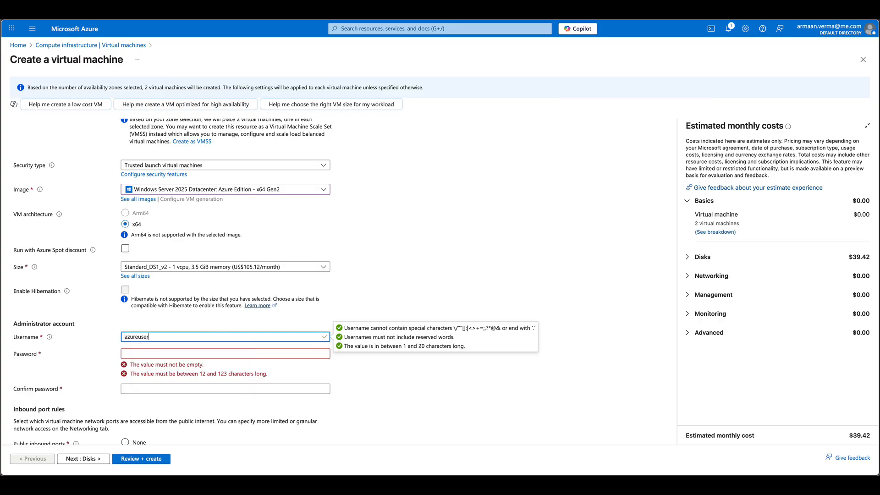
key(Tab)
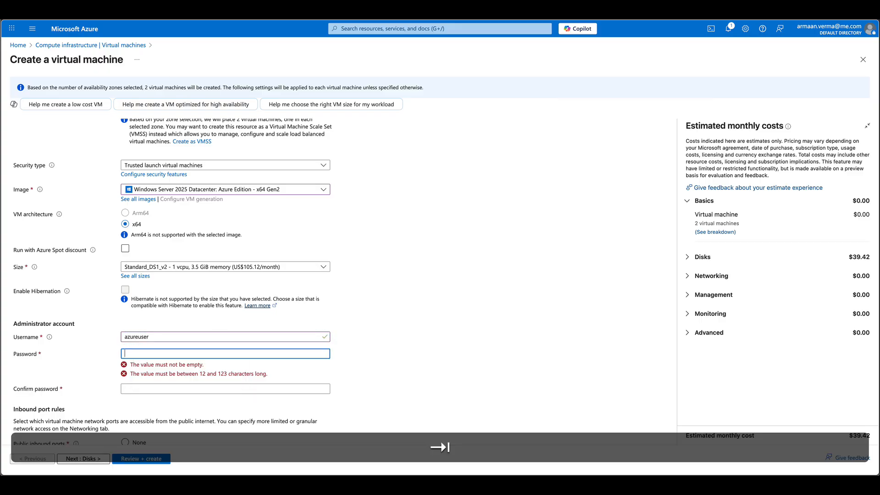
text(•••••)
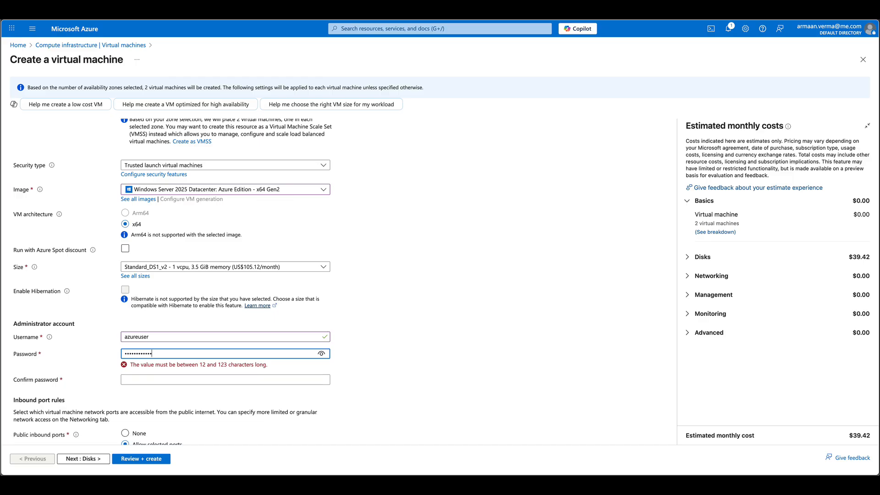
key(Tab)
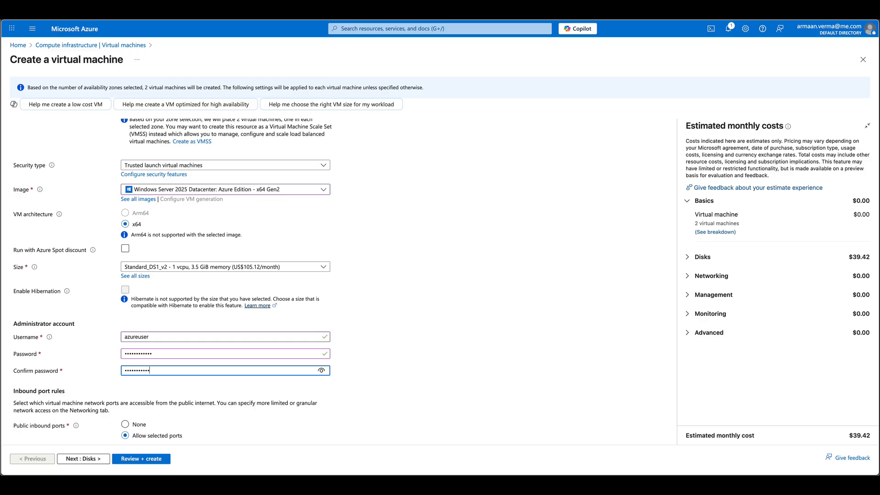
click(317, 371)
click(421, 398)
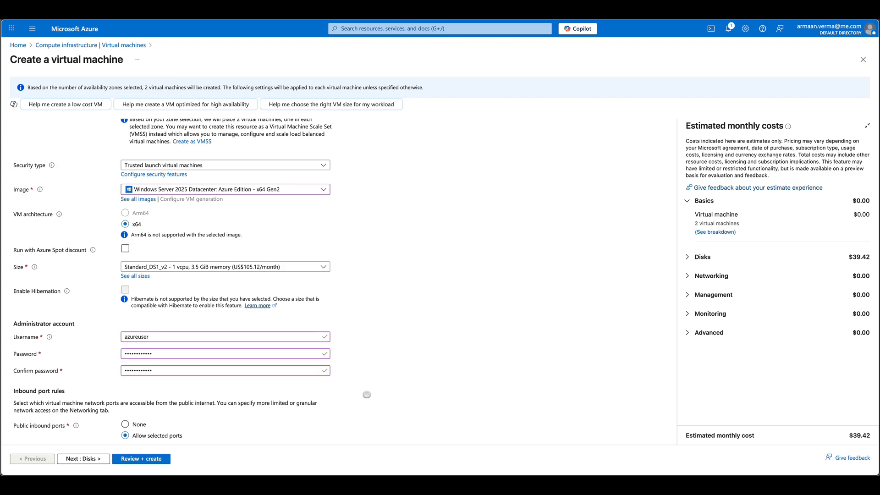
Allow HTTP (80) as a public inbound port in addition to RDP (3389)
scroll(355, 392, down, 2)
scroll(355, 392, down, 1)
click(154, 326)
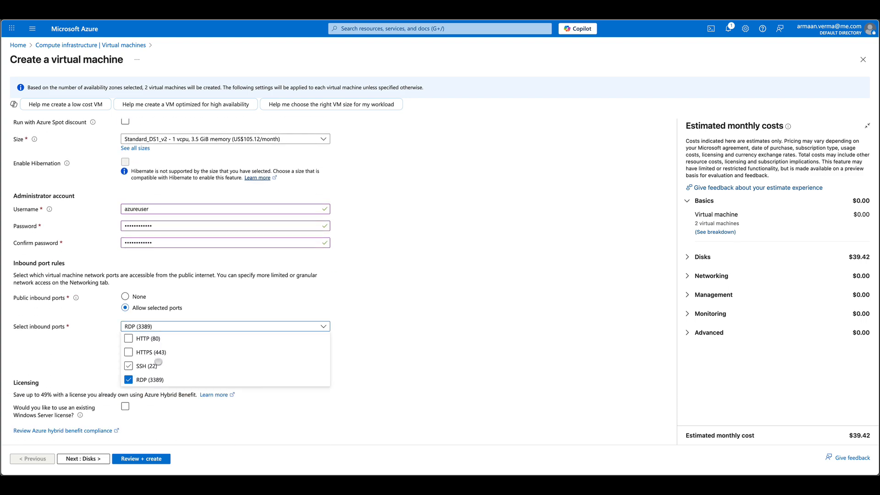
click(143, 339)
click(434, 373)
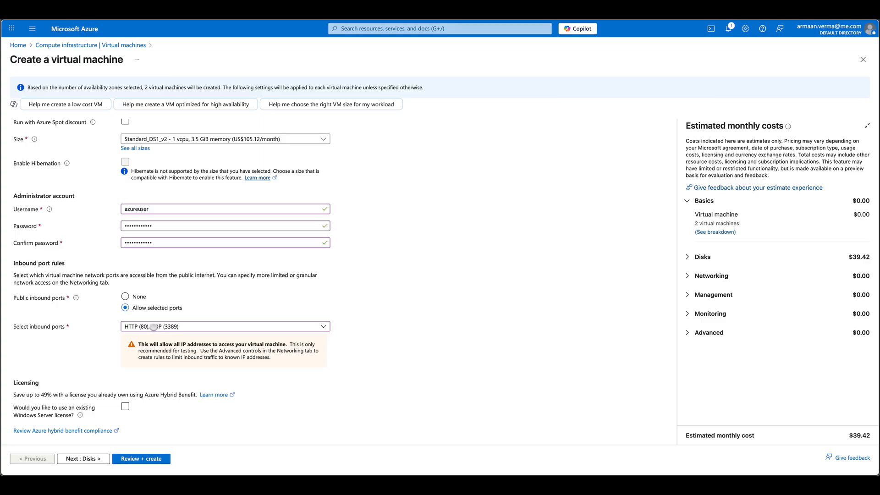
Set the subnet in the networking settings to PublicSN (10.0.1.0/24)
scroll(235, 356, up, 10)
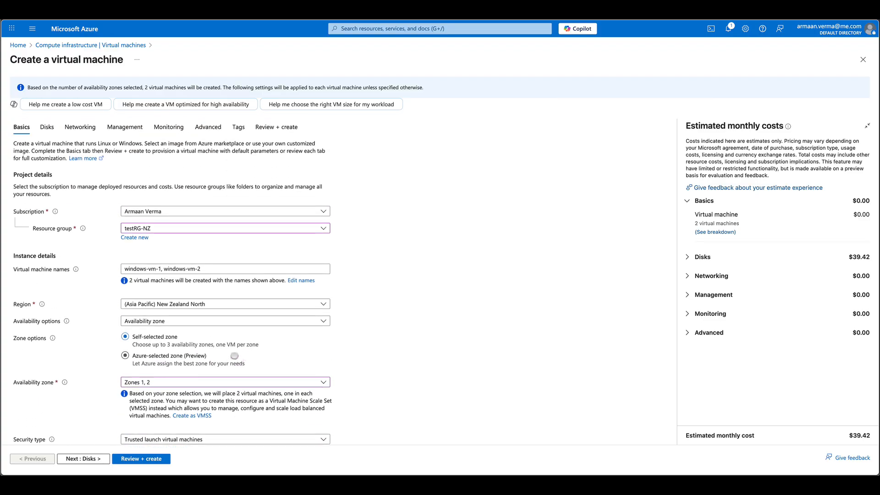
click(47, 128)
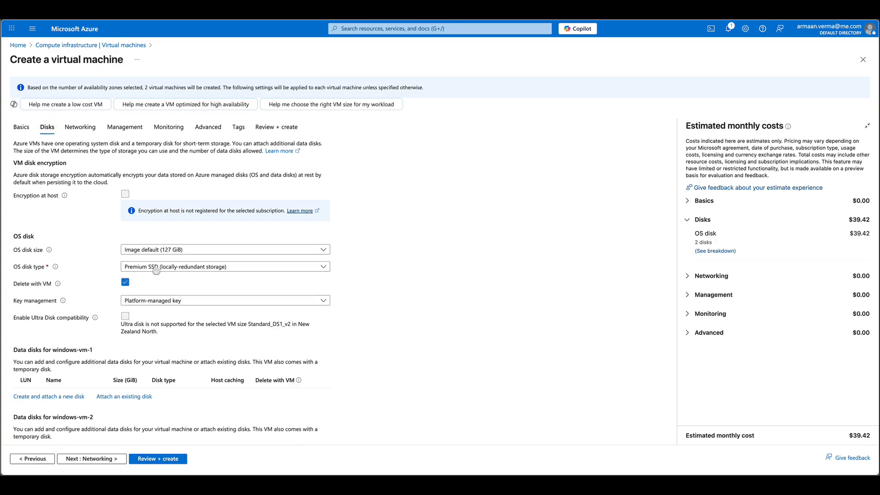
click(77, 129)
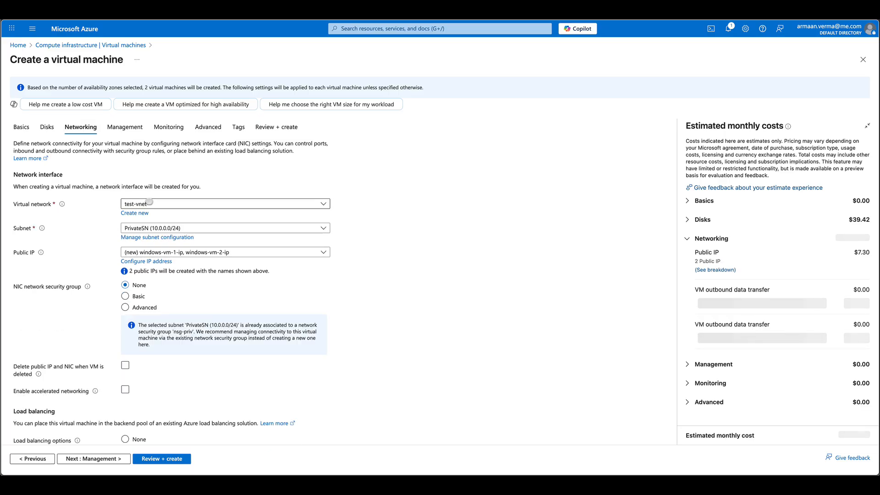
click(156, 228)
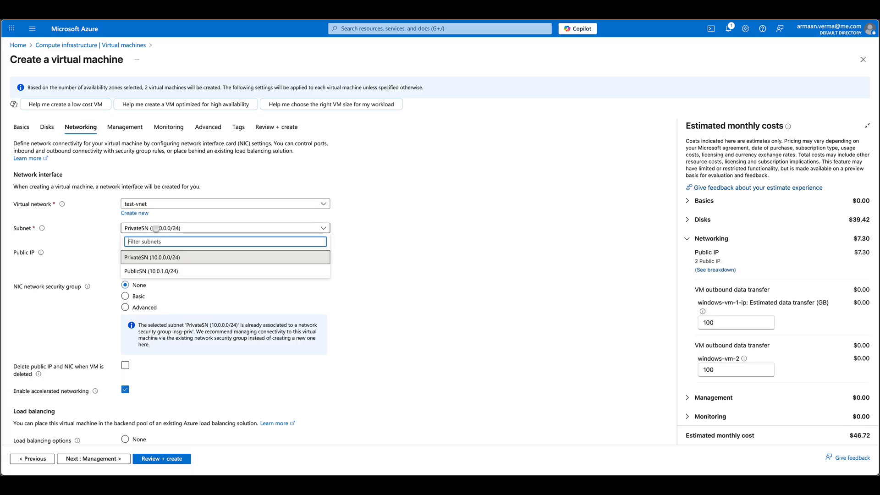
click(165, 271)
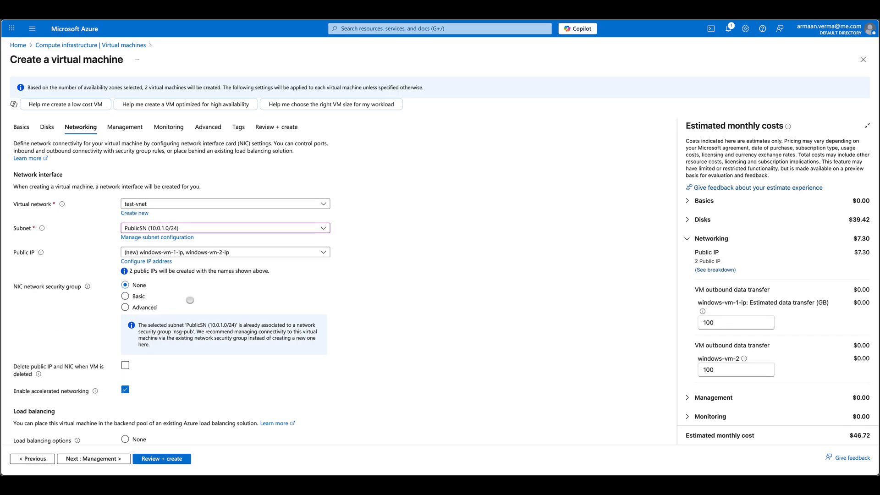
Enable deletion of the public IP and NIC together with the VM, and set load balancing to None
scroll(190, 300, down, 3)
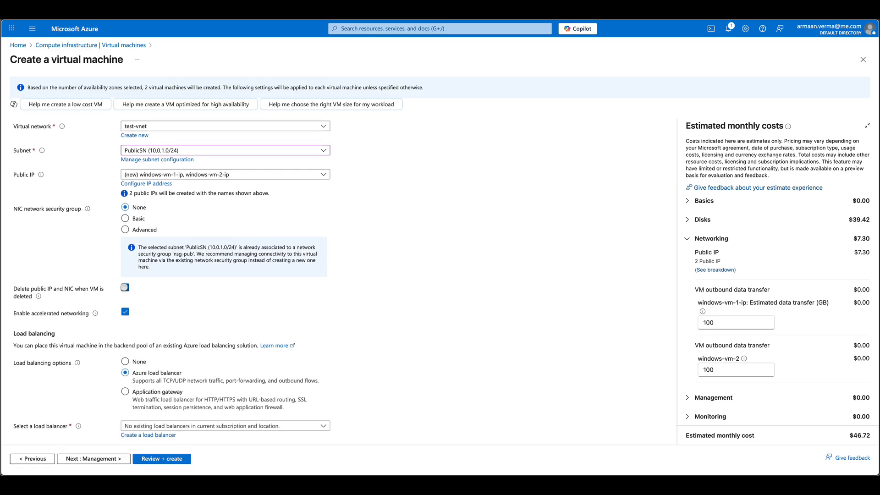
click(125, 288)
scroll(133, 292, up, 1)
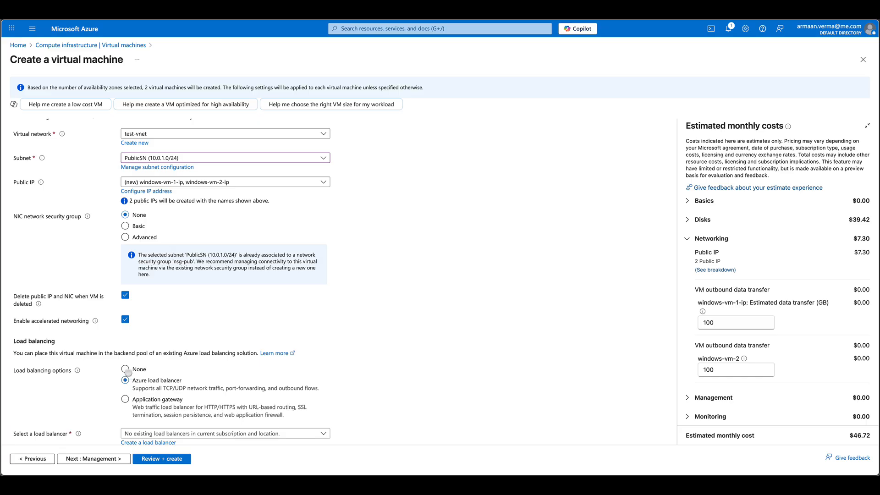
click(127, 370)
scroll(146, 376, up, 2)
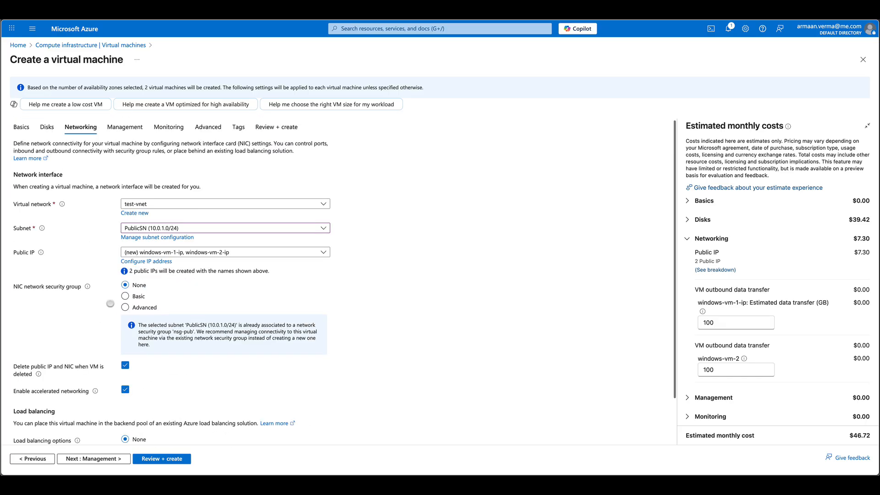
Disable boot diagnostics in the virtual machines' monitoring settings
click(119, 128)
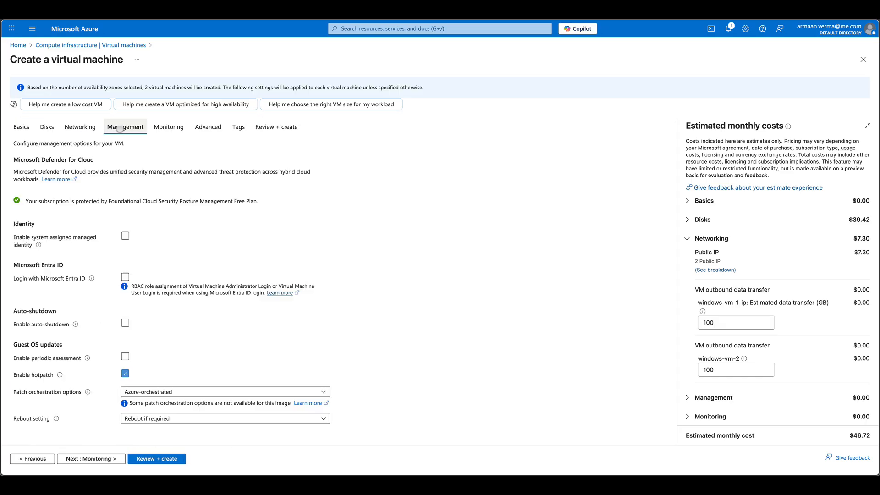
click(169, 127)
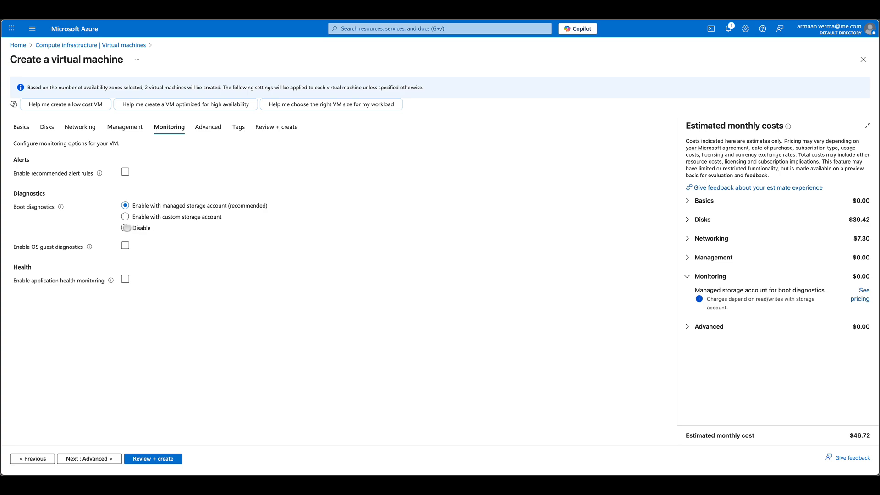
click(128, 228)
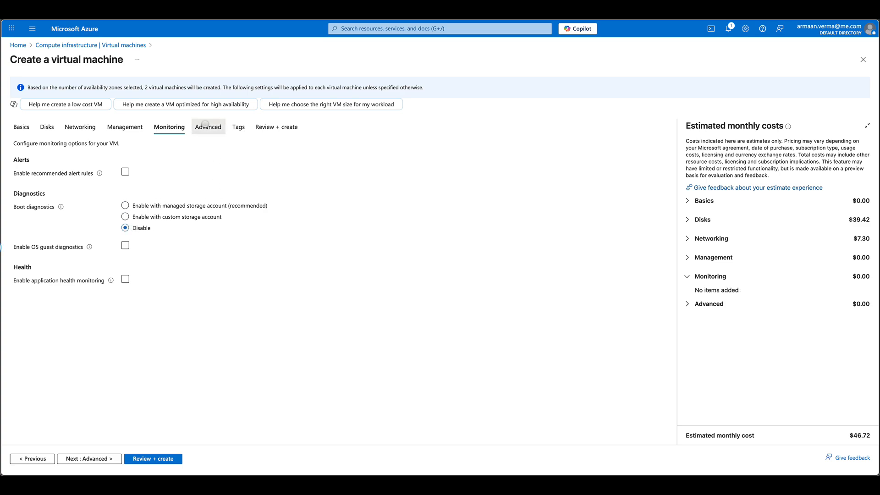
Add a tag with the name Location and the value New Zealand, and submit the virtual machines for creation
click(207, 128)
click(246, 128)
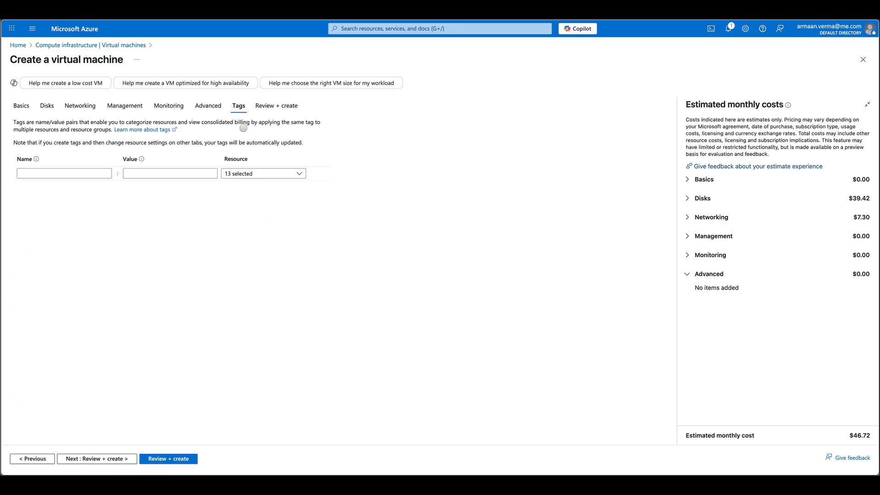
click(87, 173)
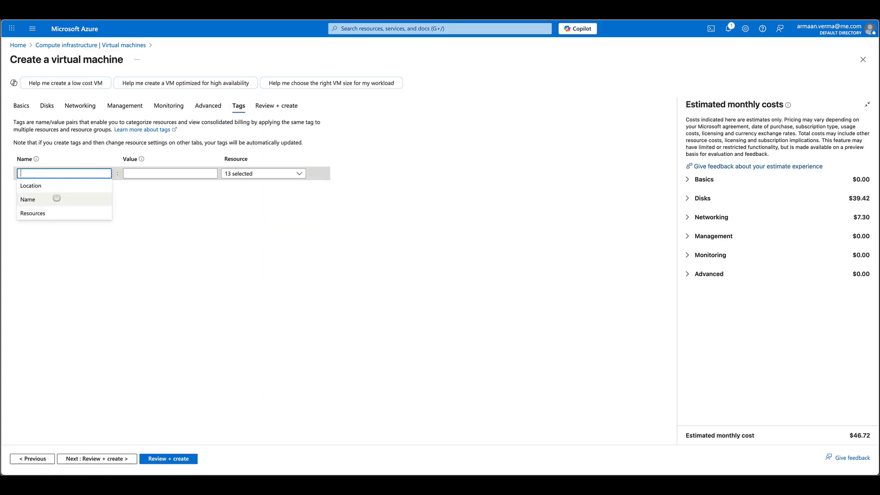
click(53, 187)
click(147, 173)
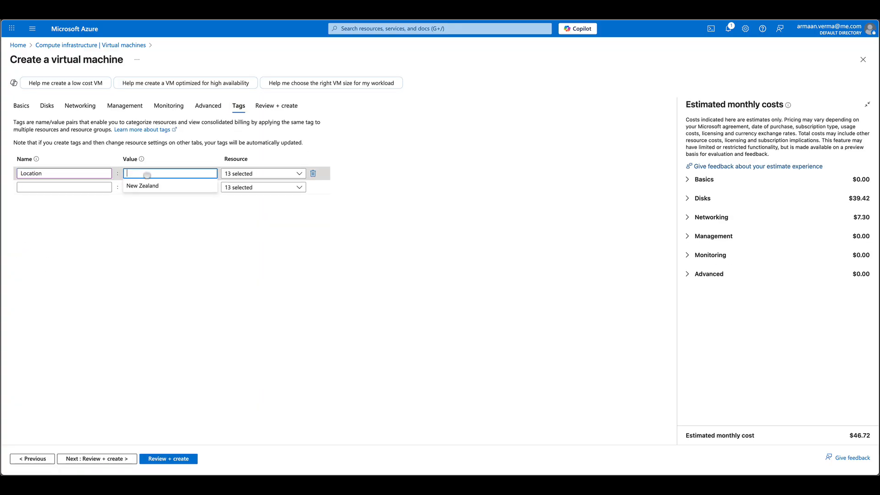
click(146, 185)
click(266, 106)
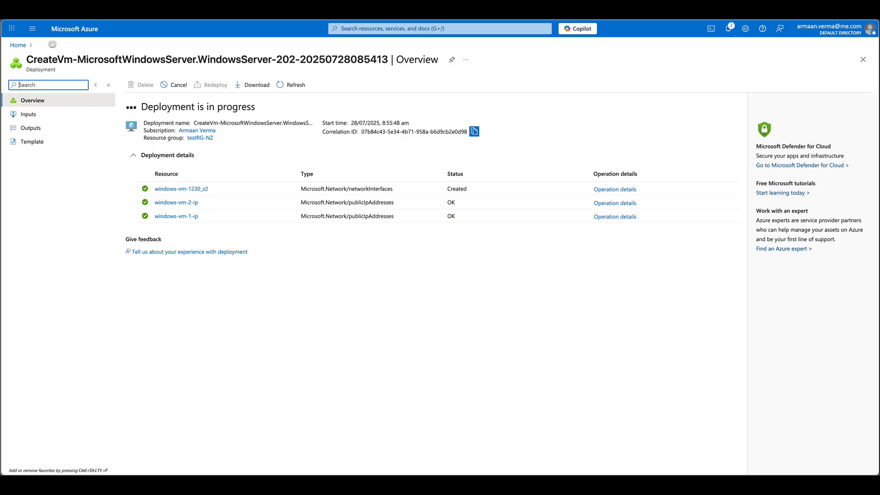
Return to the portal home page and check the deployment status in the notifications
click(12, 44)
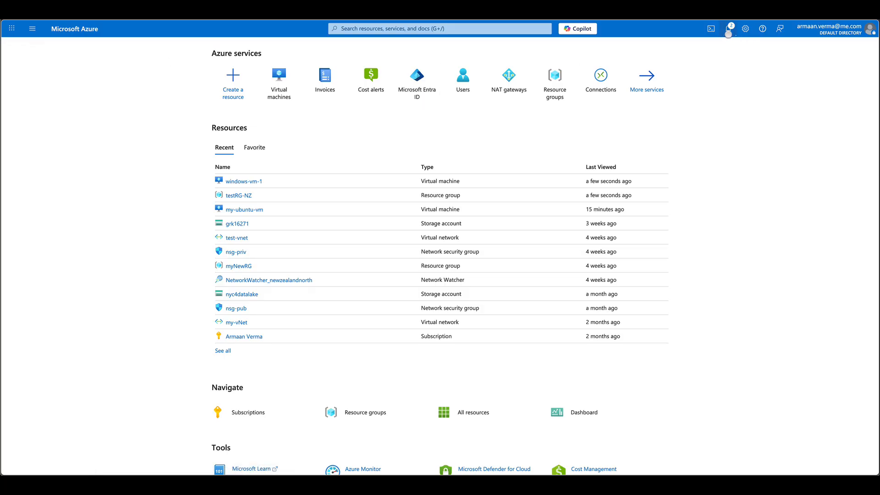
click(728, 31)
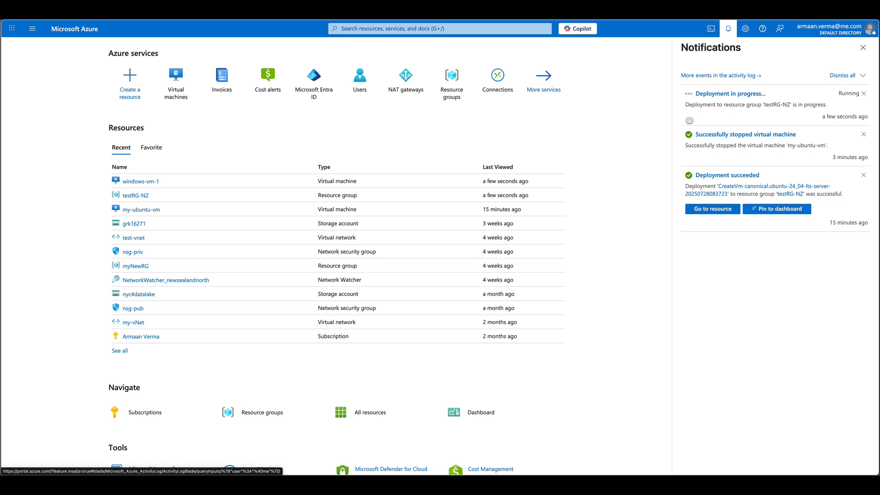
click(727, 30)
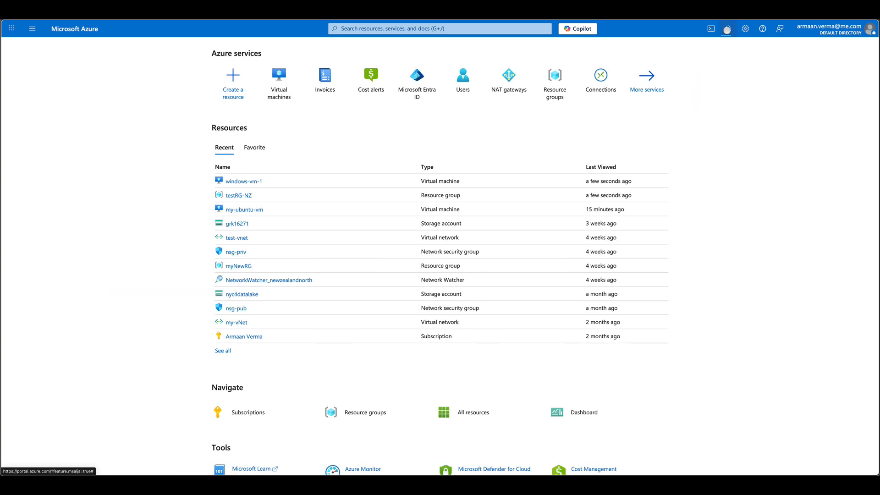
Examine the overviews of windows-vm-1 and windows-vm-2 from the list of virtual machines
click(280, 76)
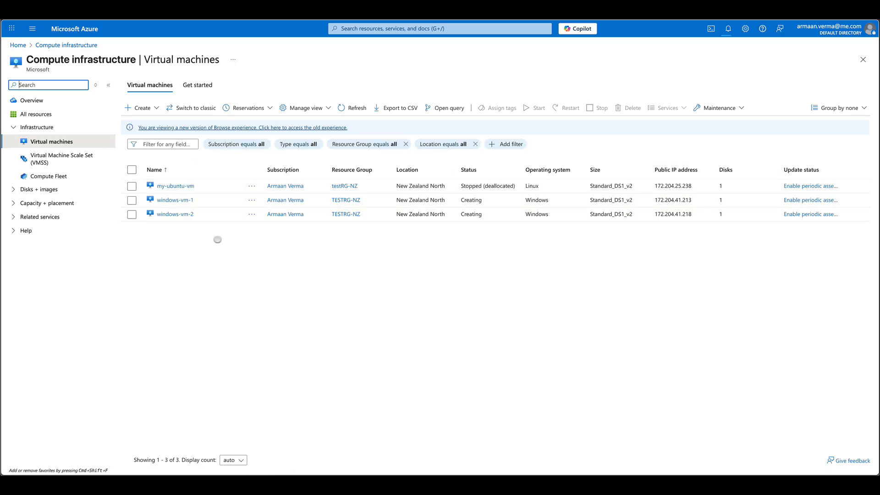
click(174, 200)
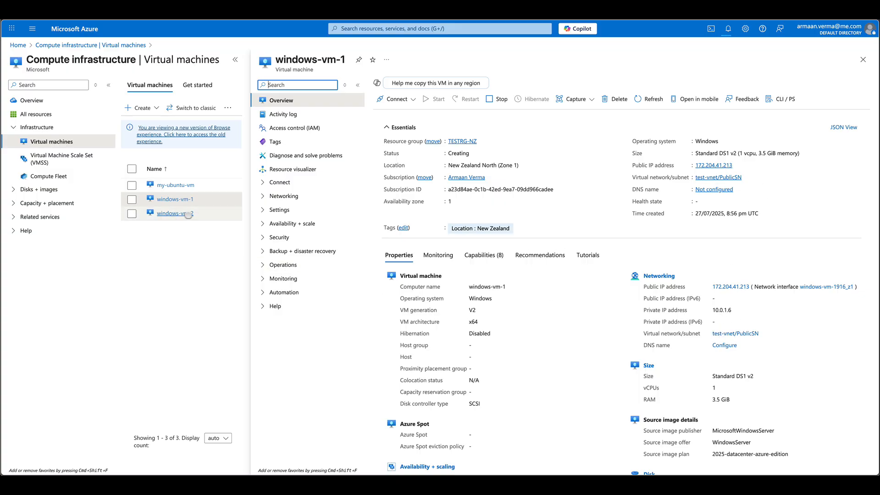
click(176, 213)
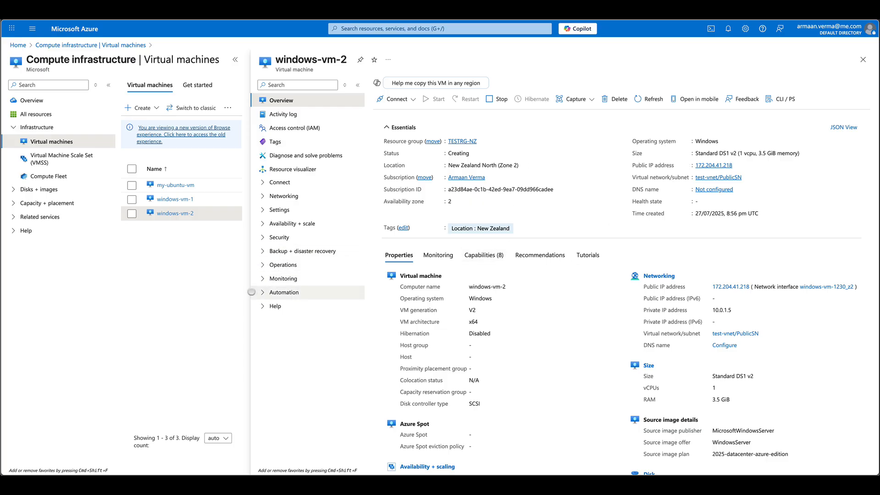
Switch to Microsoft Remote Desktop and change the saved PC's name to windows-vm-2's public IP address, 172.204.41.218
mouse_move(1, 369)
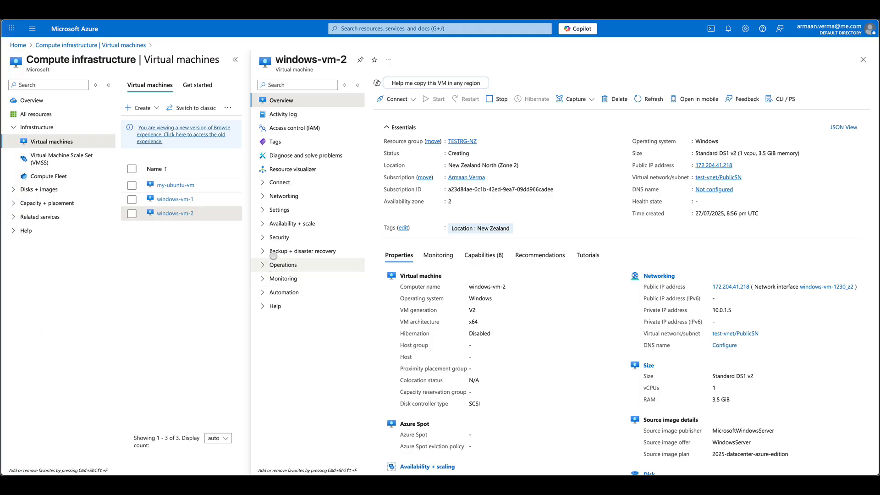
key(super)
key(super+Tab)
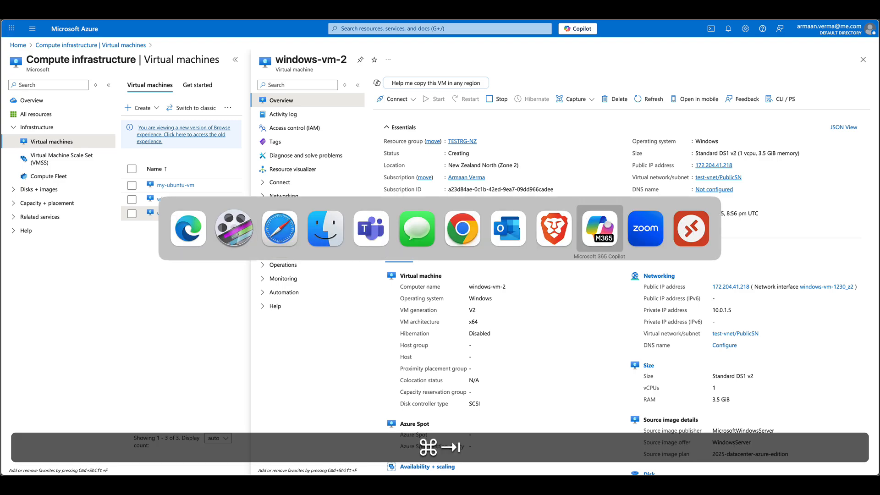
click(705, 223)
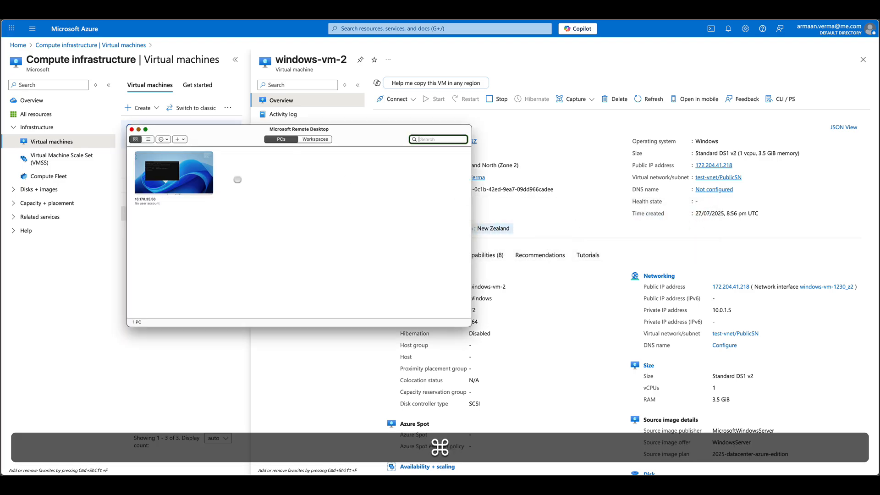
click(142, 190)
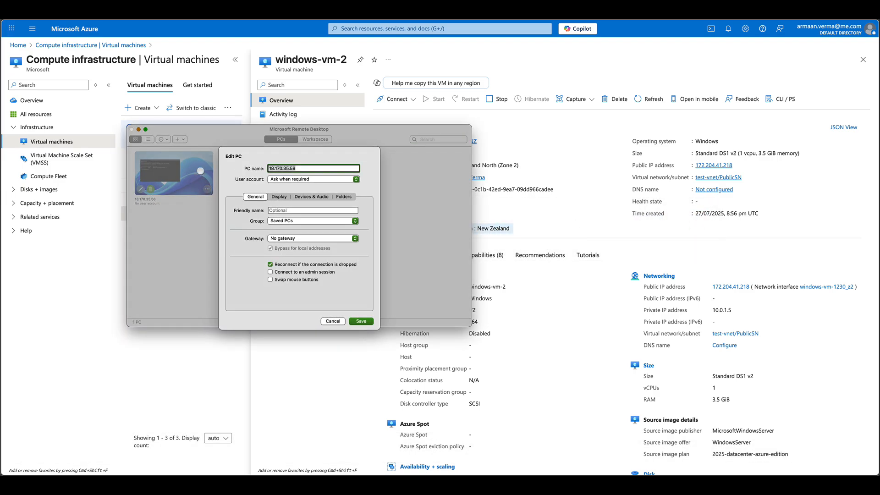
click(735, 165)
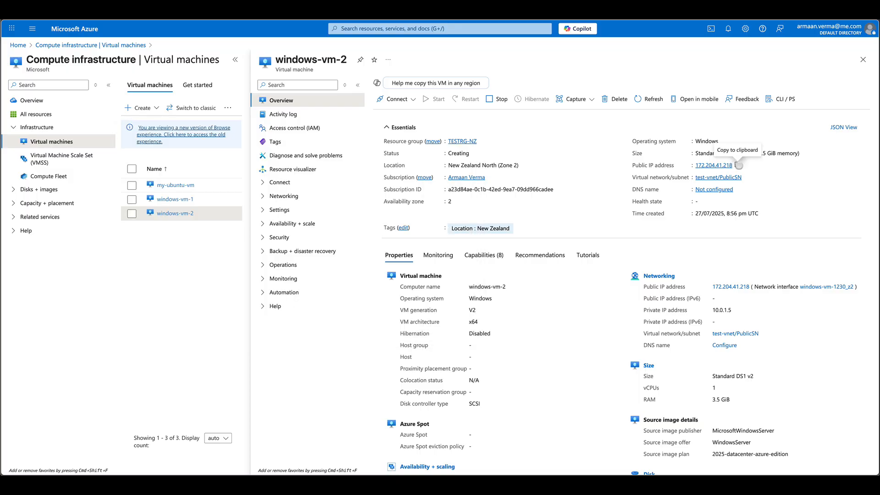
click(739, 165)
key(super+Tab)
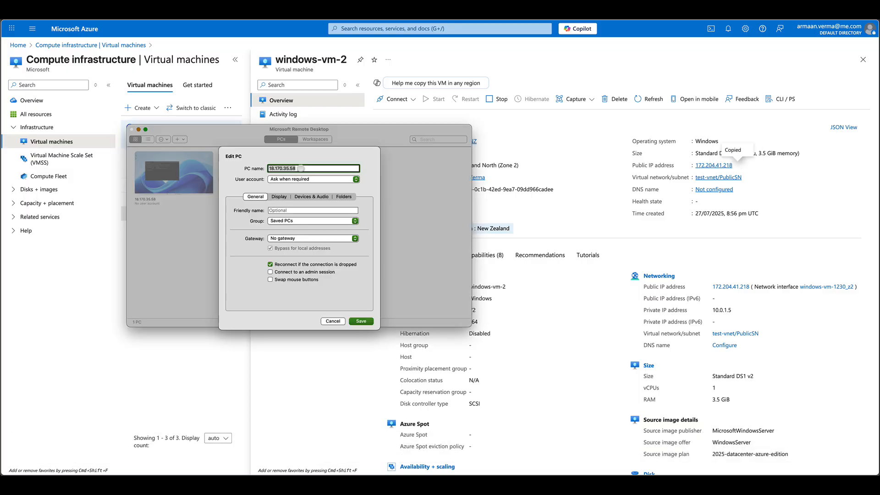
text(172.204.41.218)
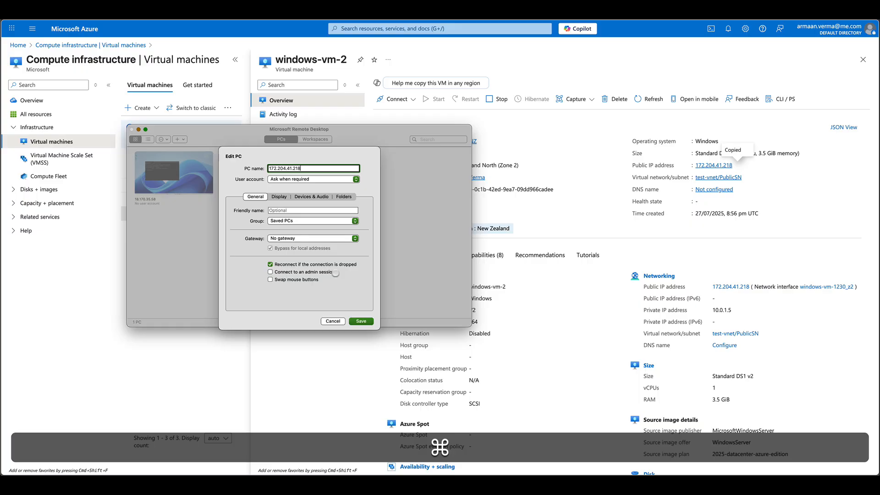
click(362, 322)
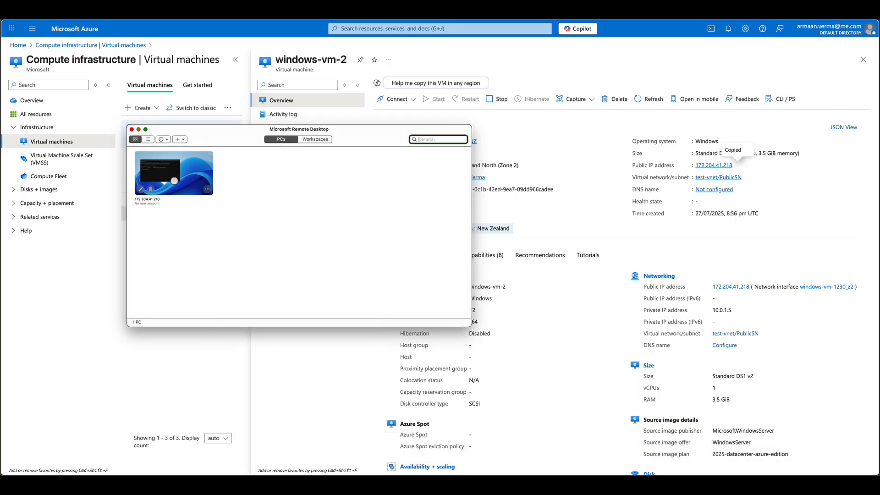
Try to connect to the saved PC 172.204.41.218, and return to the Azure portal
double_click(174, 180)
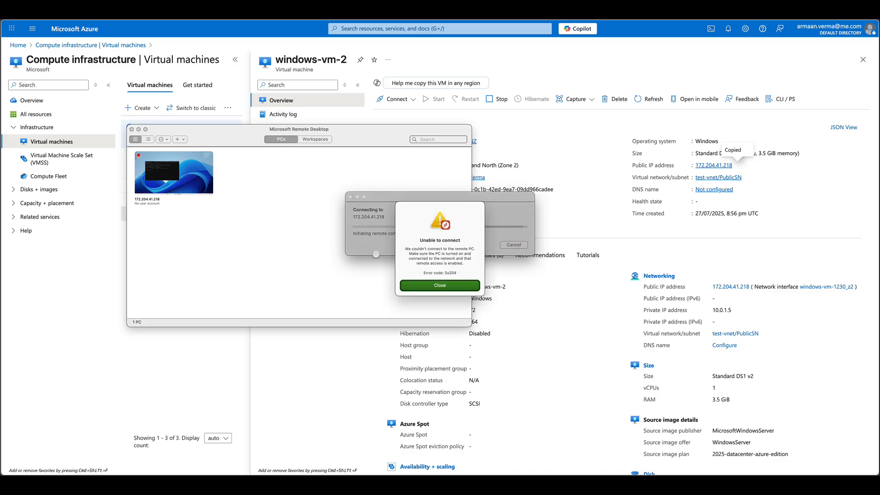
click(444, 286)
click(554, 349)
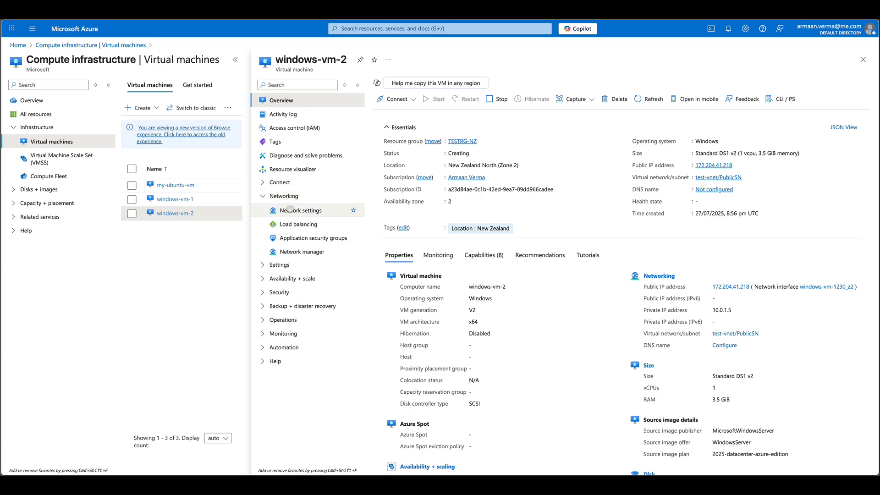
Add an inbound rule to windows-vm-2's network security group nsg-pub that allows the RDP service from any source
click(292, 210)
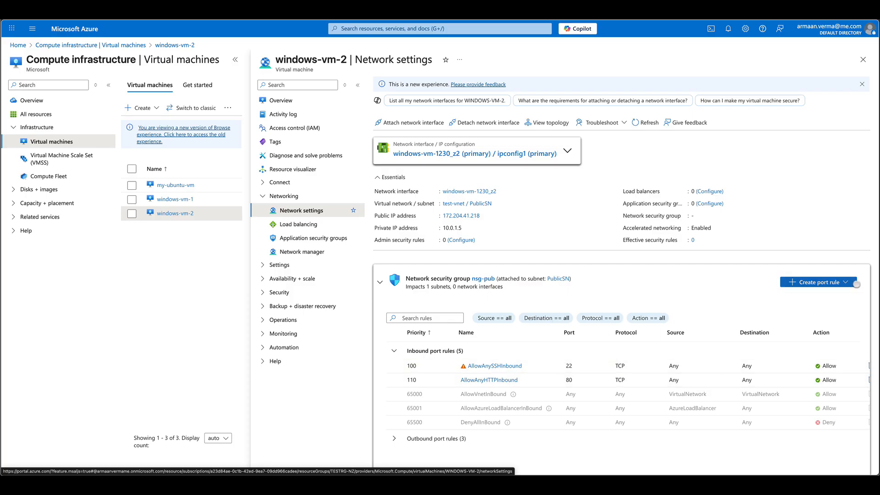
click(844, 281)
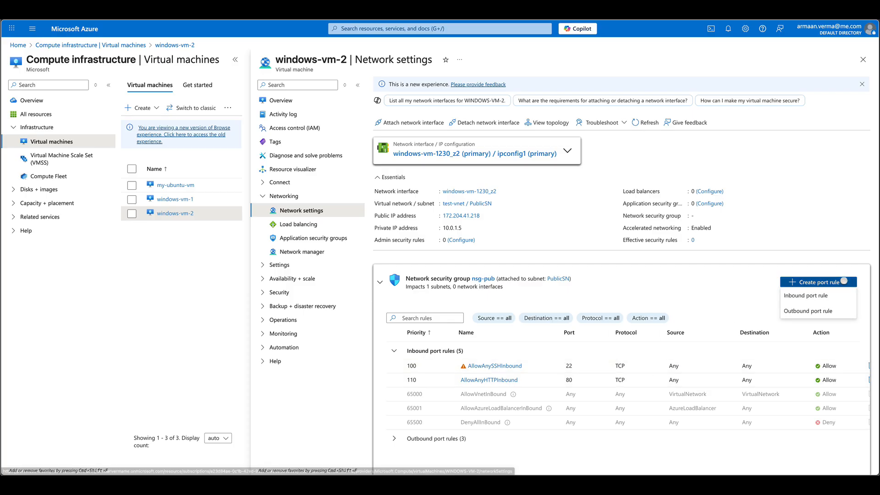
click(821, 296)
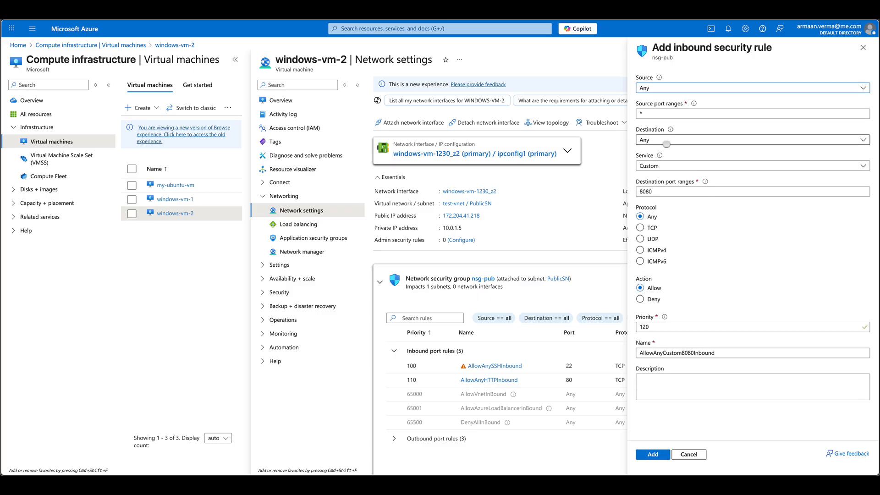
click(661, 164)
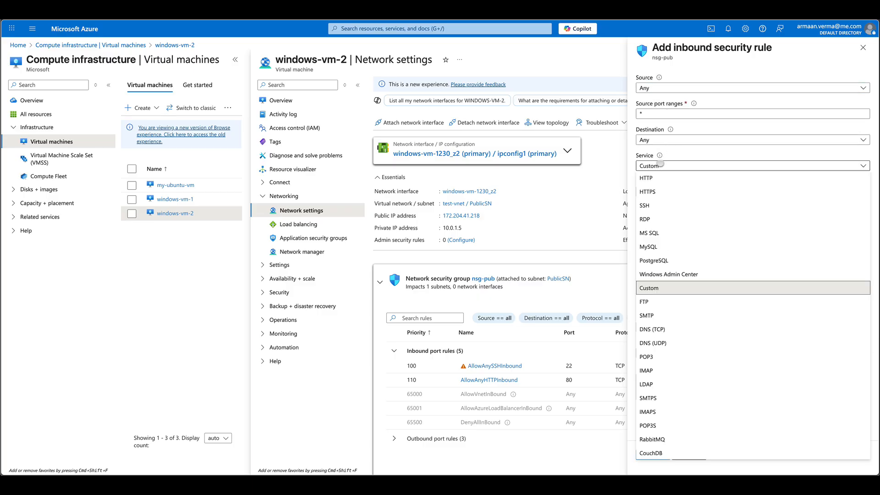
click(654, 218)
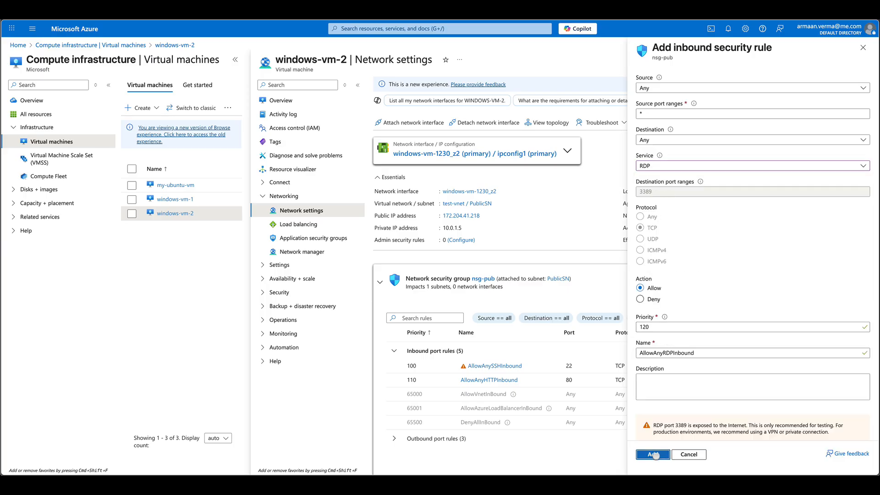
click(653, 454)
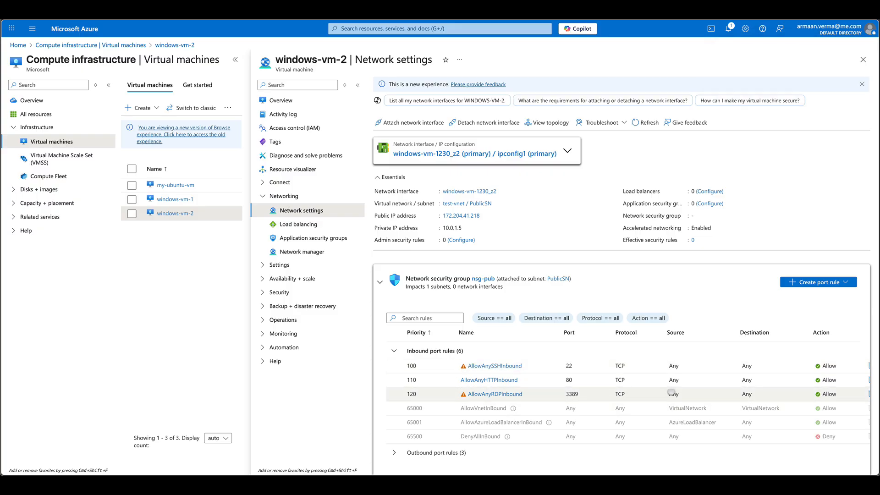
scroll(672, 392, right, 1)
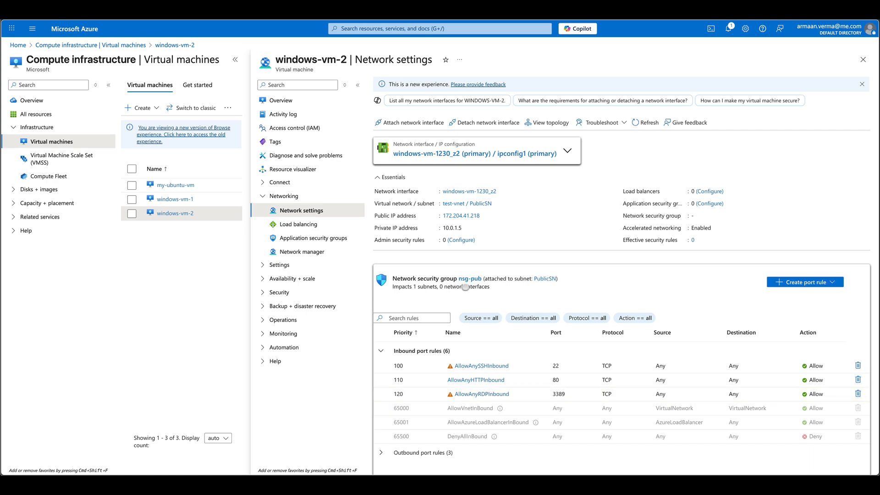
Reopen the windows-vm-2 overview and retry the connection to 172.204.41.218 in Microsoft Remote Desktop
click(277, 100)
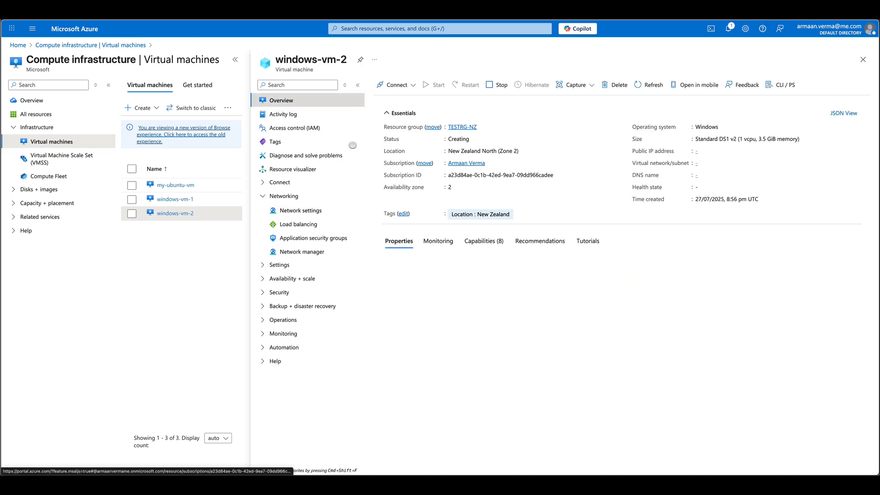
key(super+Tab)
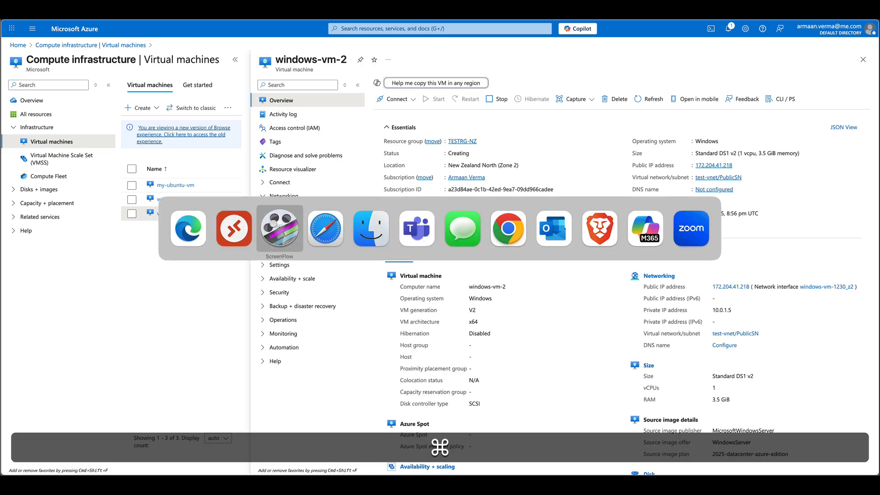
click(233, 228)
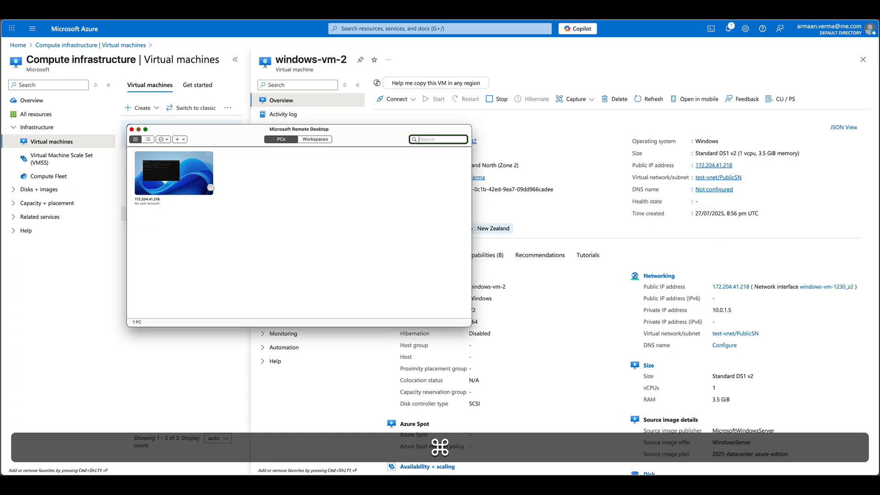
double_click(186, 178)
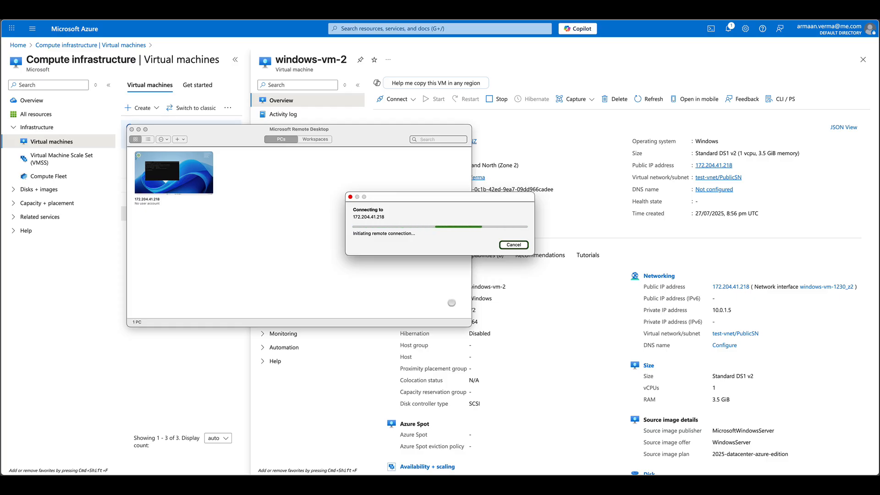
click(588, 304)
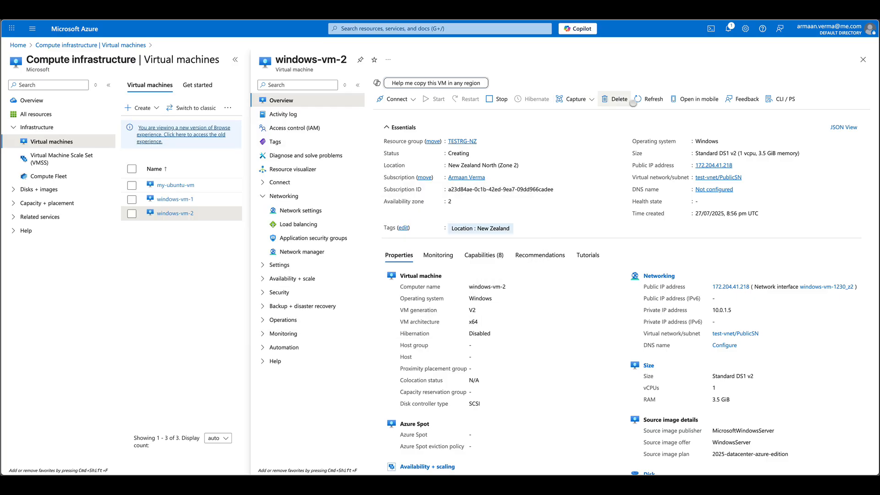
Refresh the windows-vm-2 overview, check its network settings and nsg-pub inbound rules, and reopen the overview
click(644, 100)
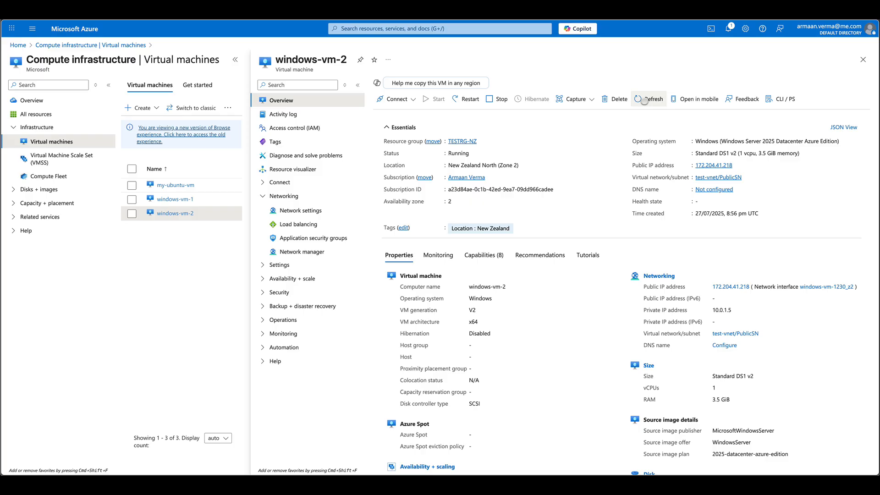
click(300, 210)
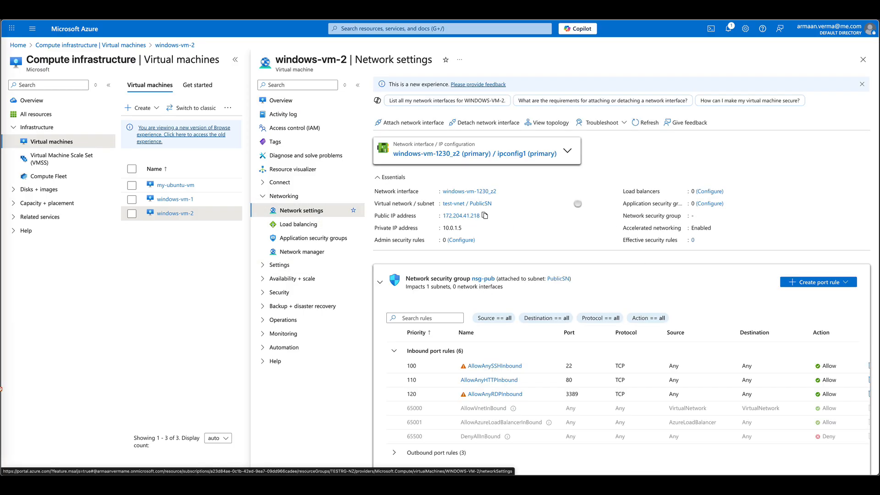
click(646, 122)
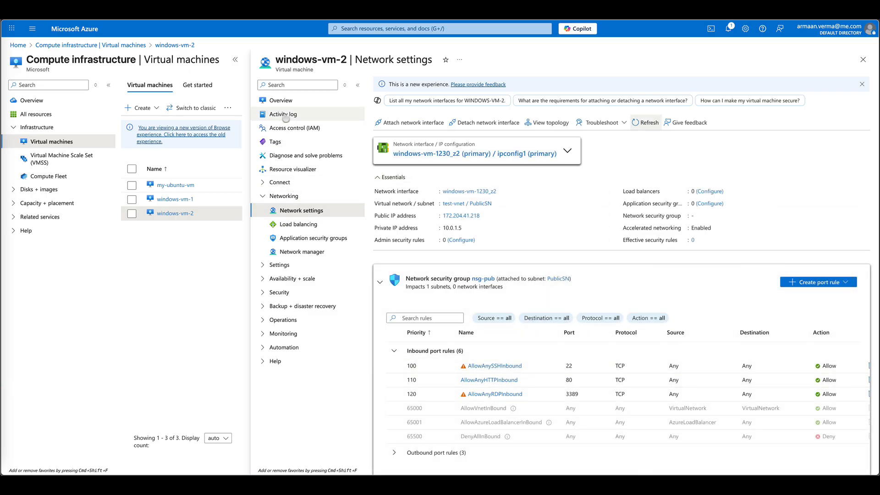
click(282, 101)
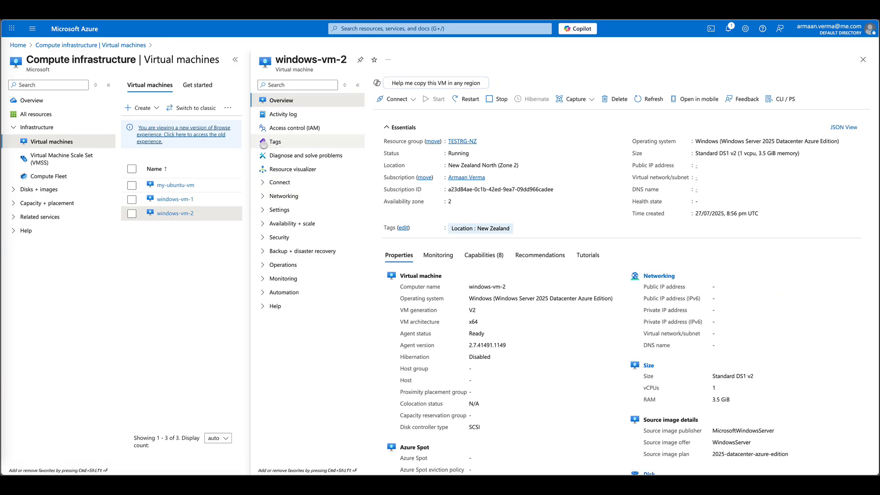
key(super+Tab)
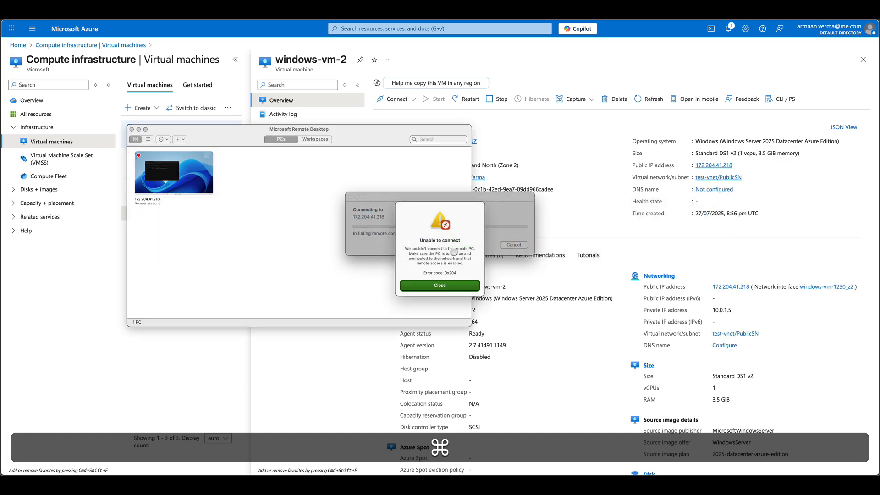
click(447, 284)
double_click(176, 170)
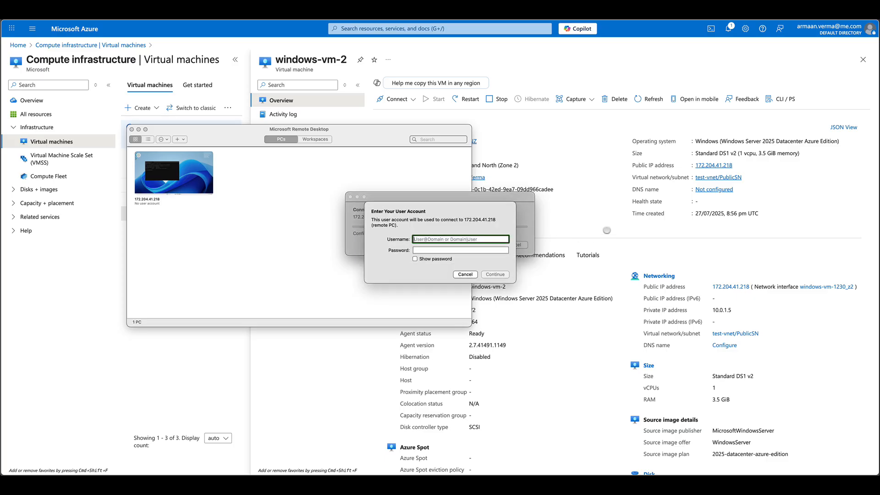
Sign in to the remote PC as azureuser with the account password and continue despite the unverified certificate
click(461, 239)
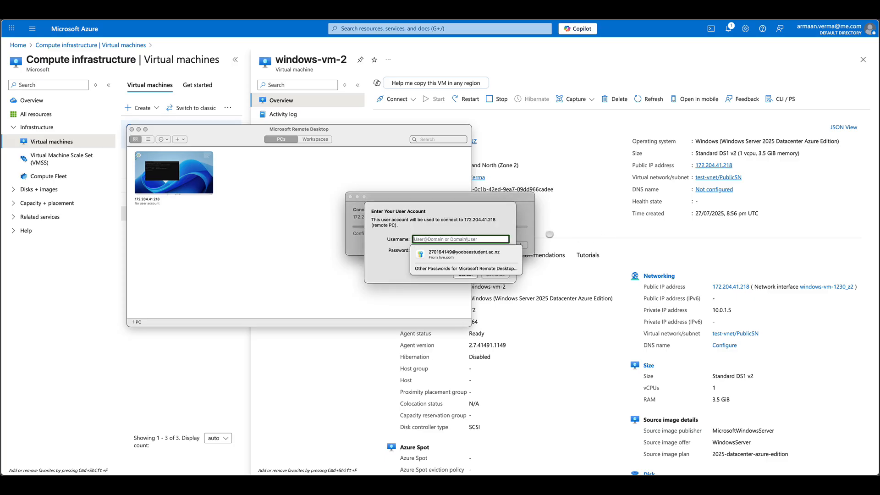
text(azureuser)
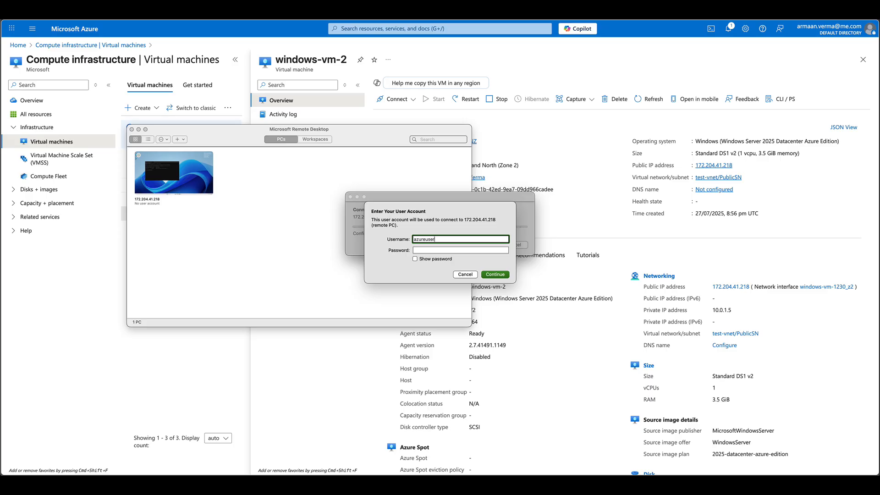
key(Tab)
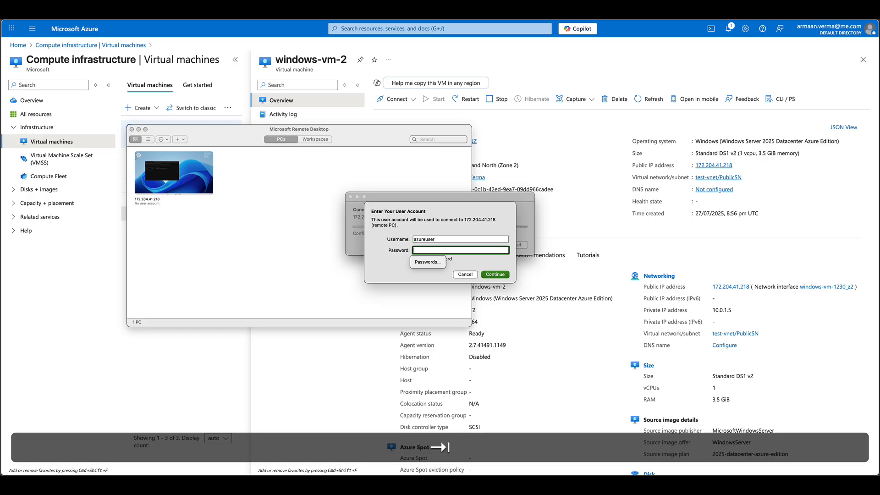
text(••)
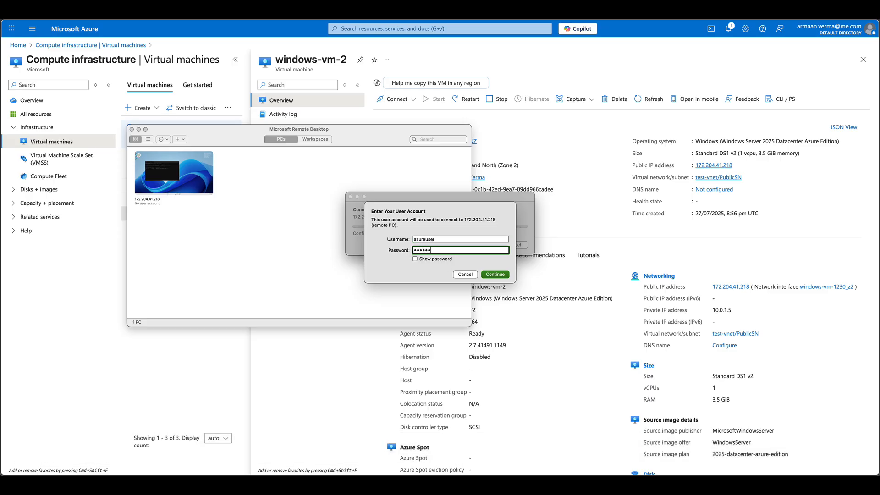
key(Return)
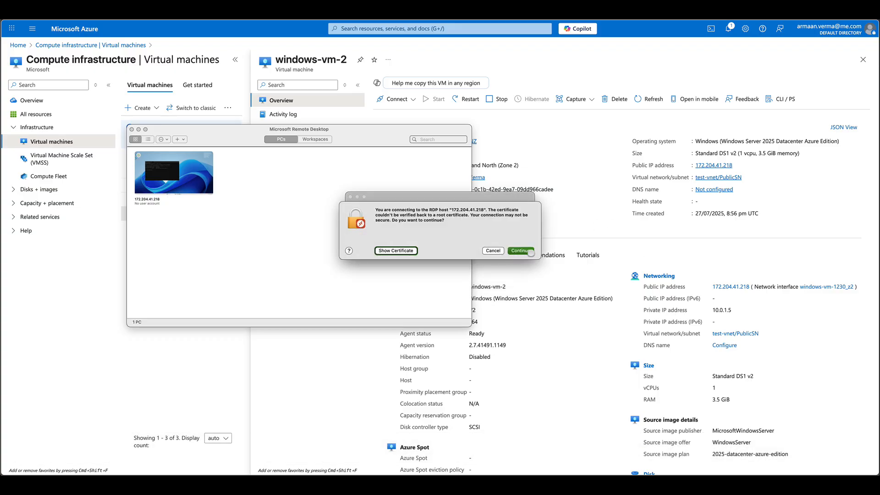
click(529, 251)
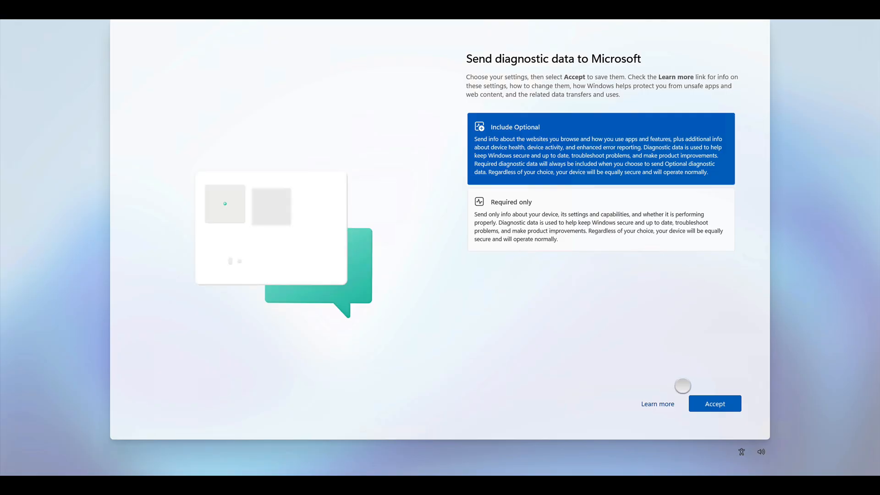
Accept the Include Optional diagnostic data setting and dismiss the Windows Admin Center and Azure Arc message in Server Manager
click(702, 398)
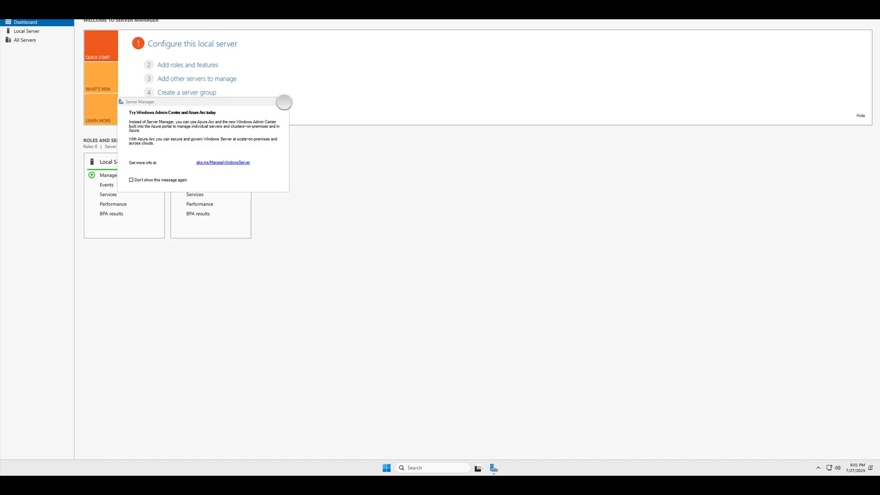
click(284, 102)
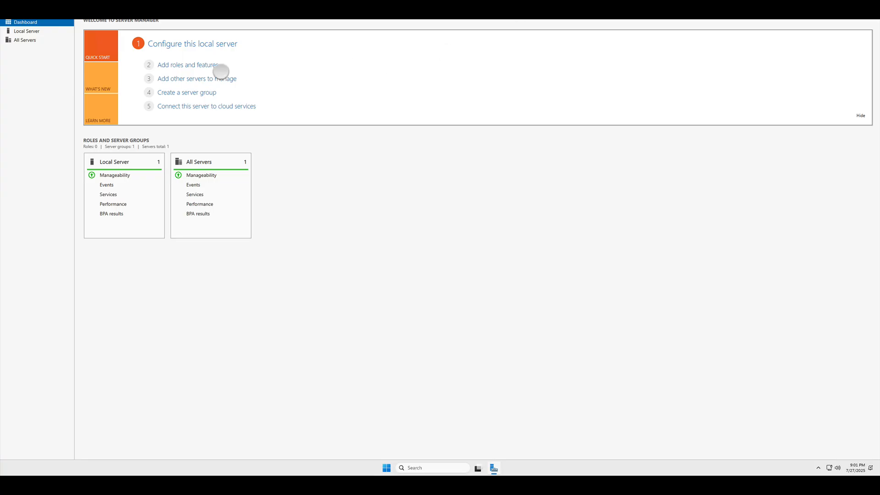
Start the Add Roles and Features Wizard and proceed to the server roles with windows-vm-2 as the destination server
click(196, 64)
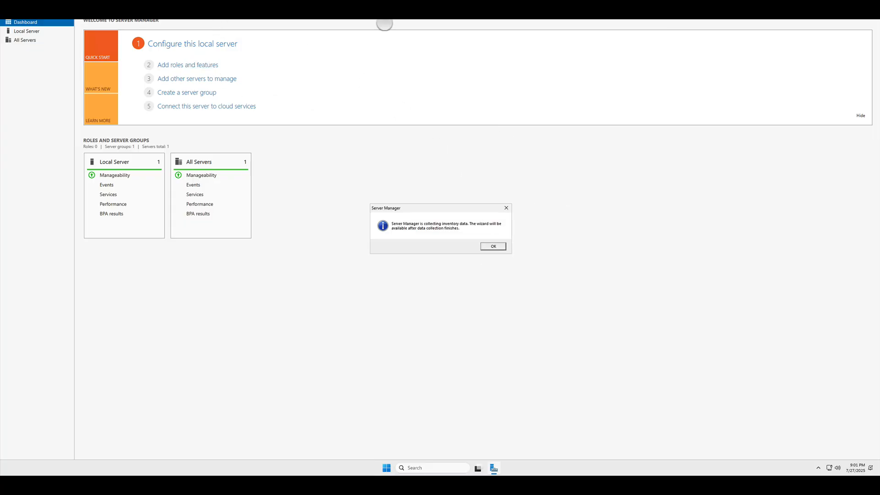
click(487, 246)
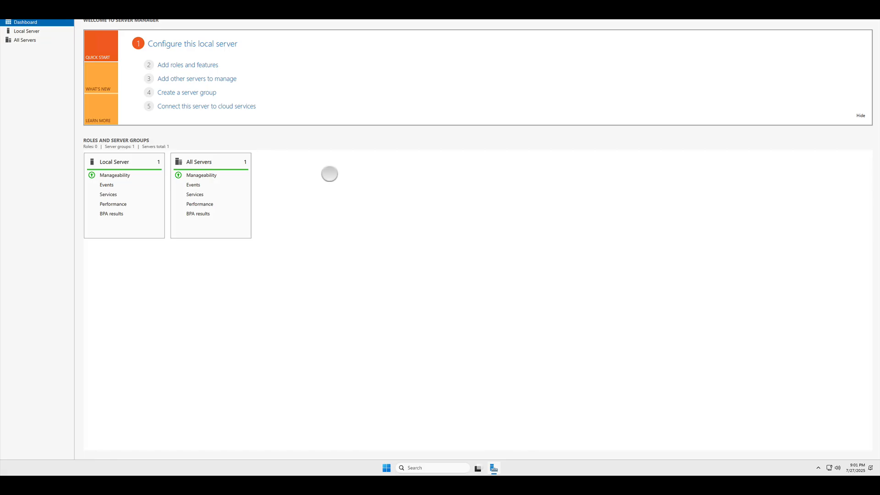
click(195, 65)
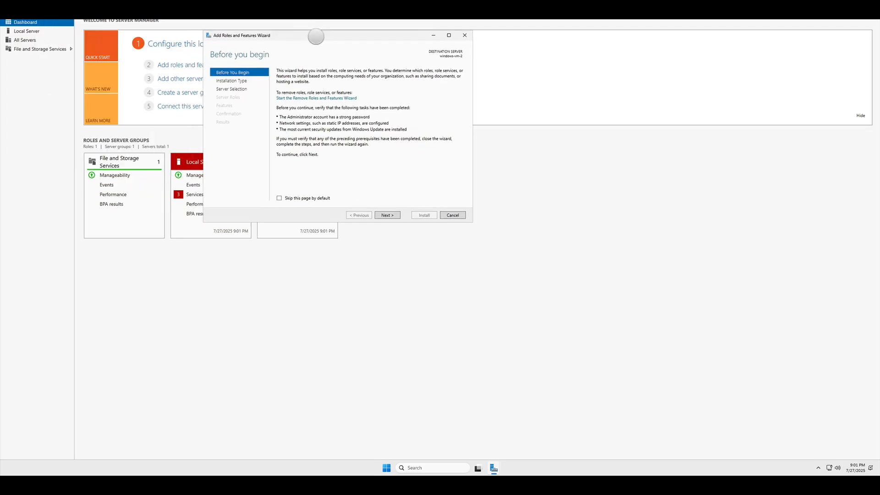
drag(316, 36, 331, 39)
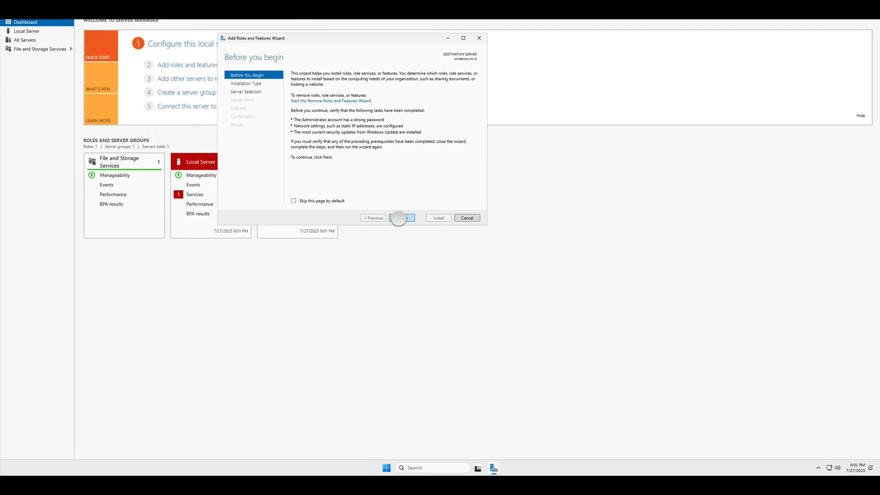
click(398, 218)
click(398, 219)
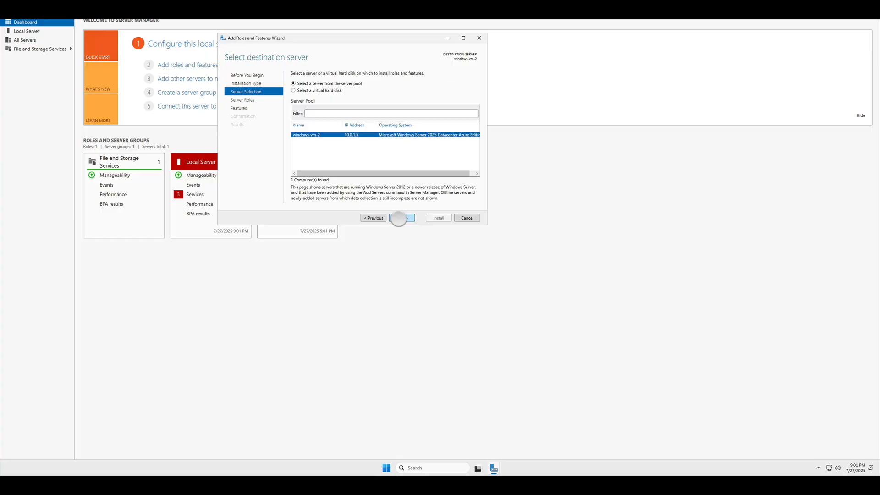
click(398, 218)
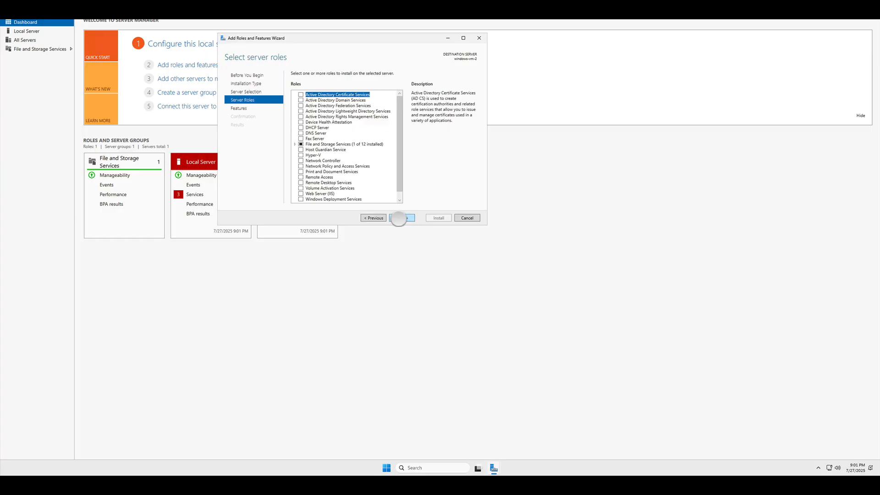
Select the Web Server (IIS) role with its management tools, keep the default features and role services, and start the installation
scroll(315, 176, down, 1)
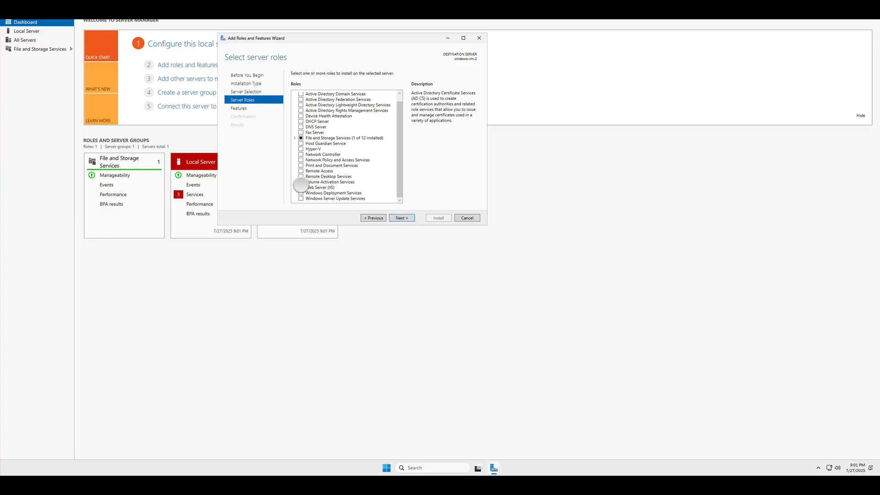
click(301, 188)
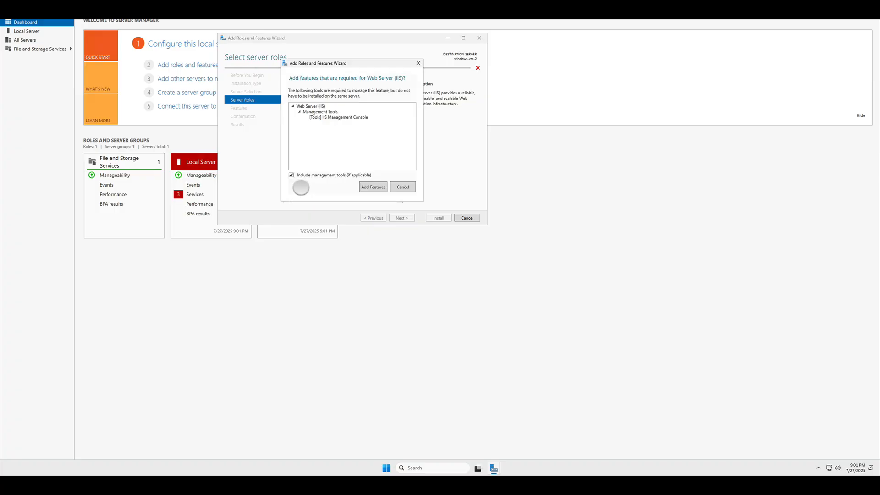
click(372, 187)
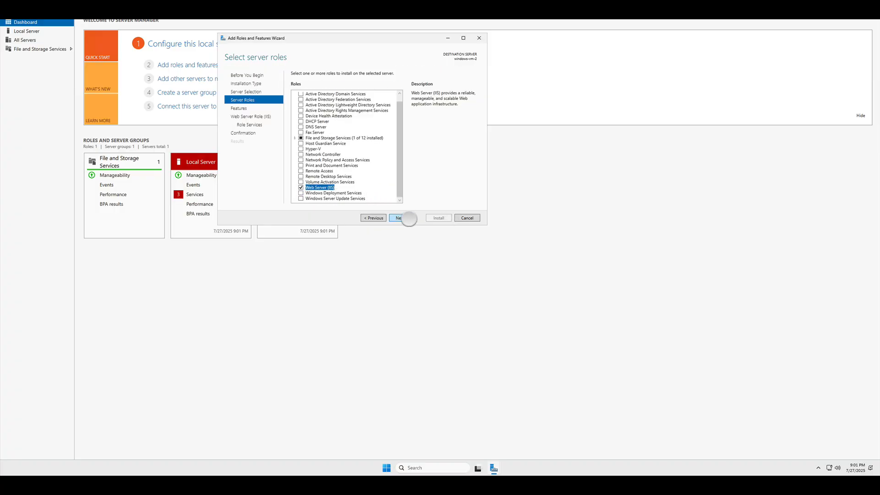
click(409, 218)
click(408, 219)
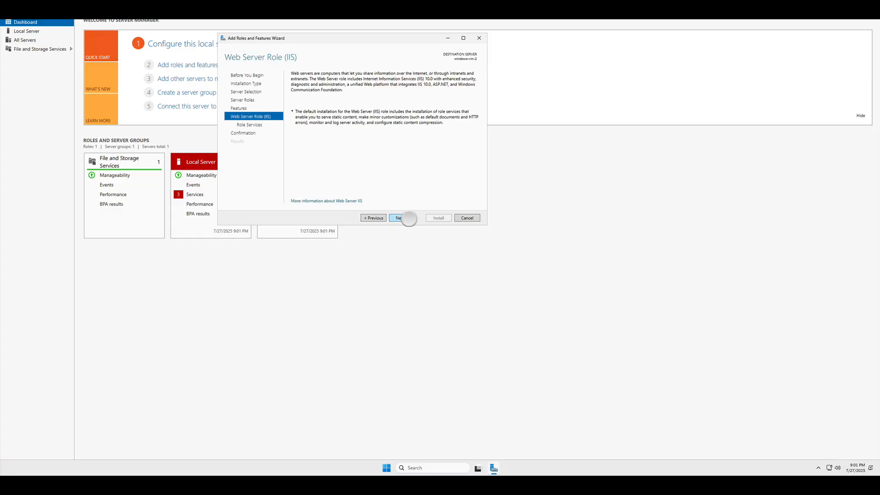
click(409, 219)
click(409, 219)
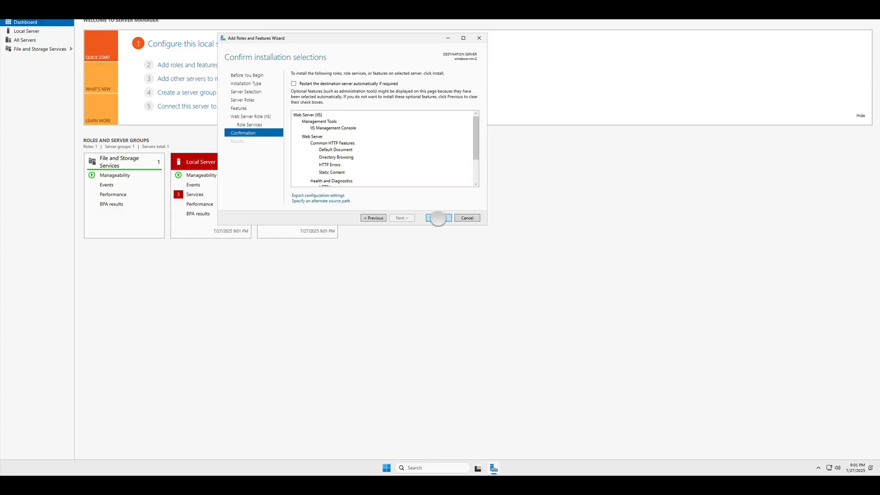
click(439, 218)
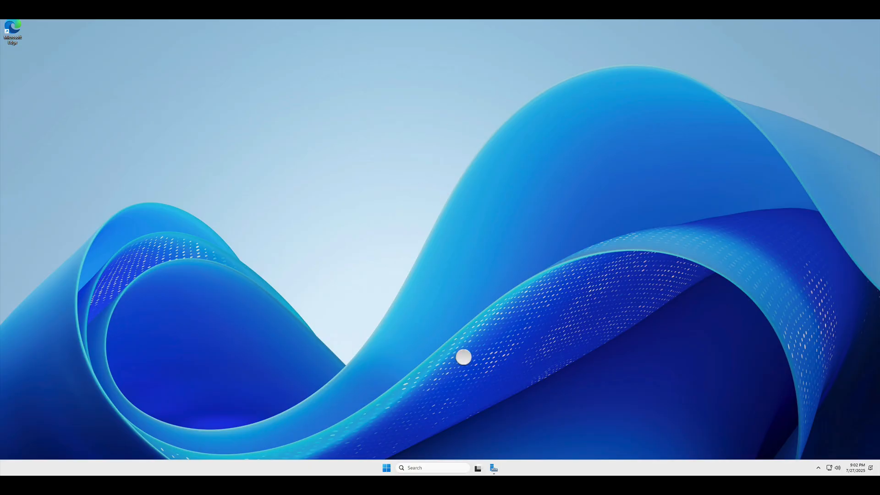
Bring Server Manager back from full screen, shrink its window, and move the installation wizard over it
mouse_move(491, 460)
click(495, 424)
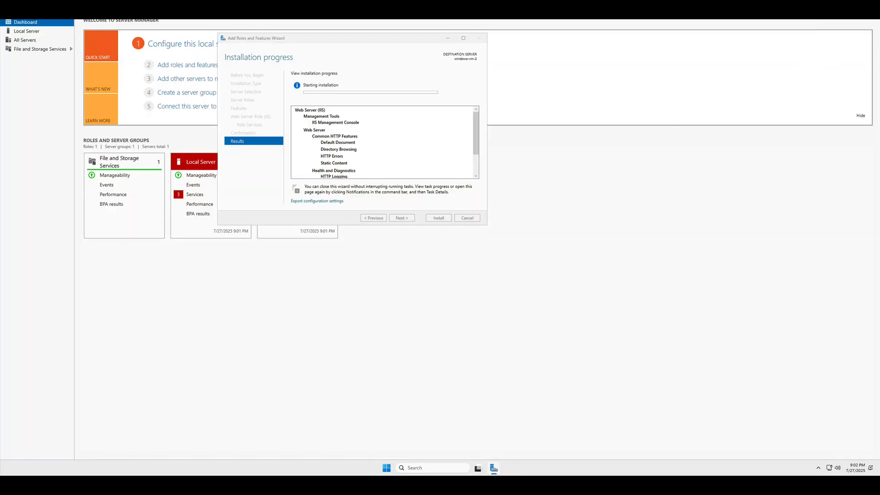
click(857, 3)
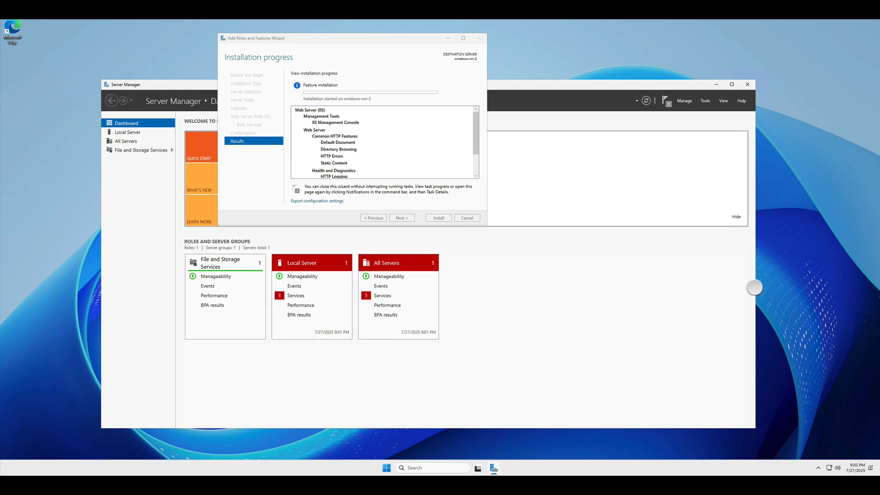
drag(756, 288, 479, 276)
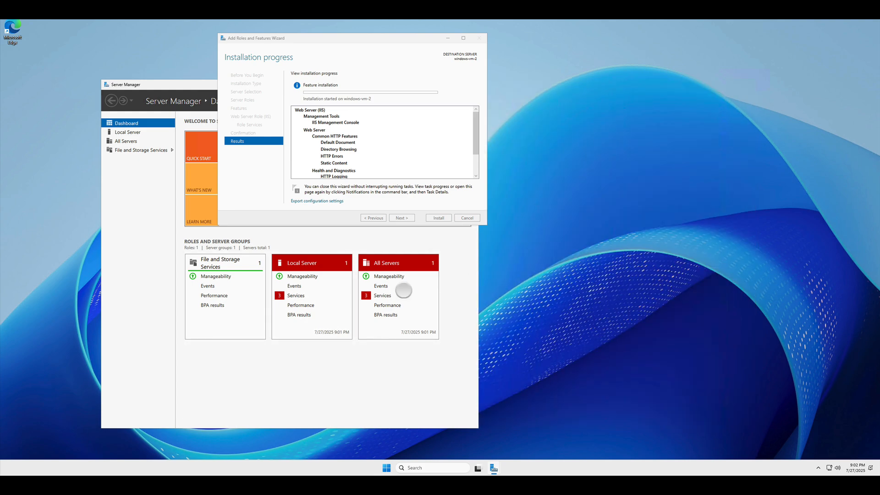
drag(255, 432, 285, 268)
drag(323, 41, 252, 73)
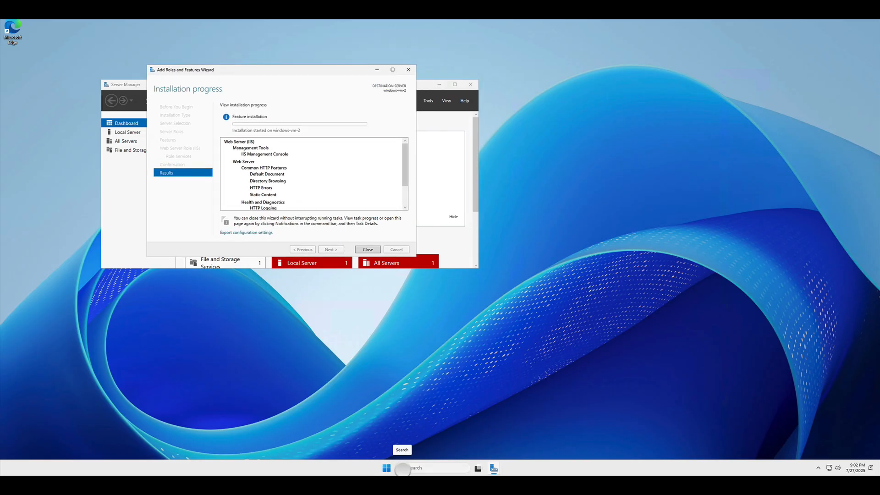
Launch Windows PowerShell on the virtual machine and search the apps for powershell
click(386, 468)
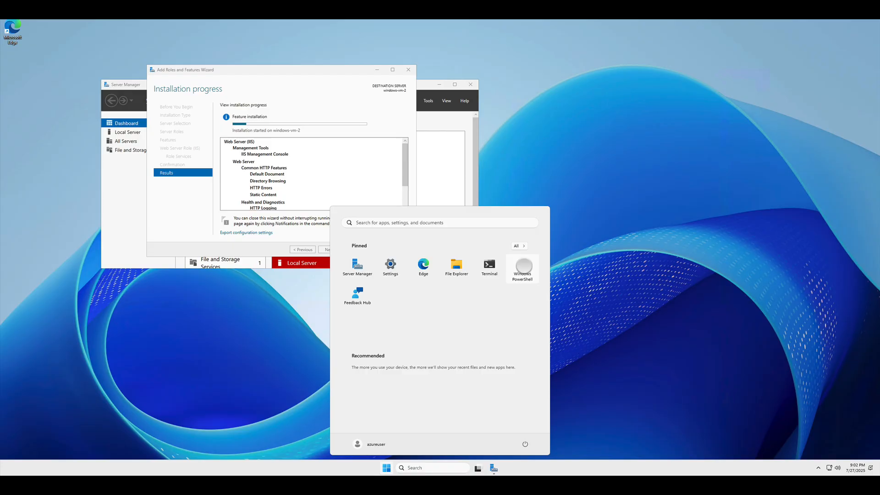
click(523, 265)
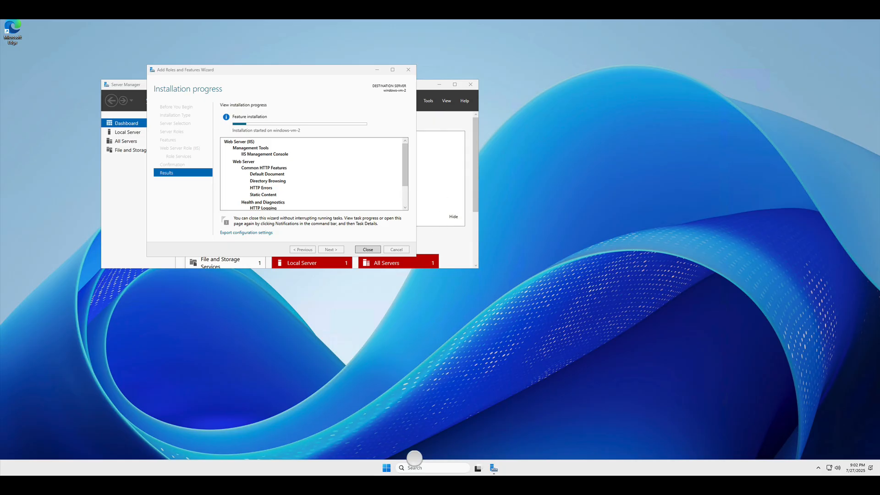
click(387, 468)
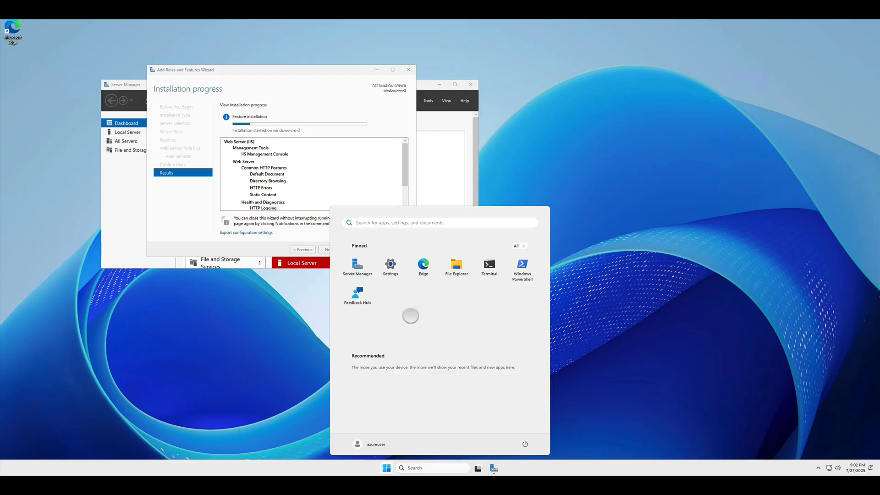
click(384, 223)
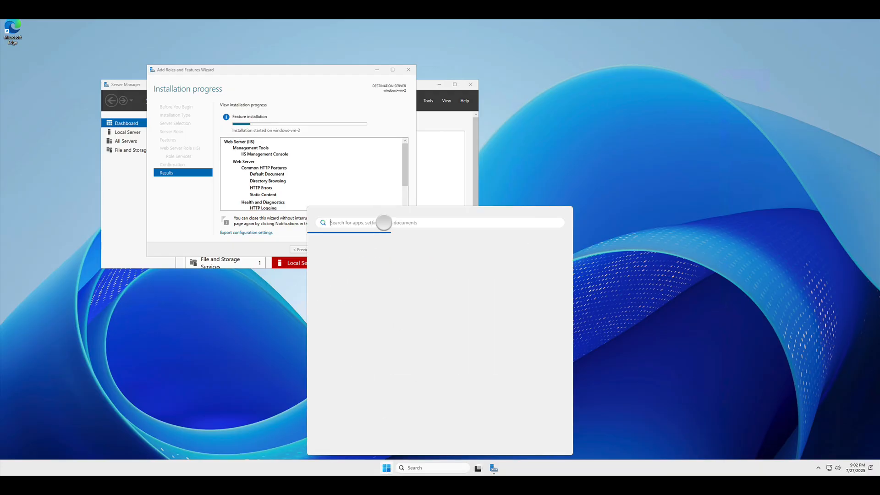
text(powershell)
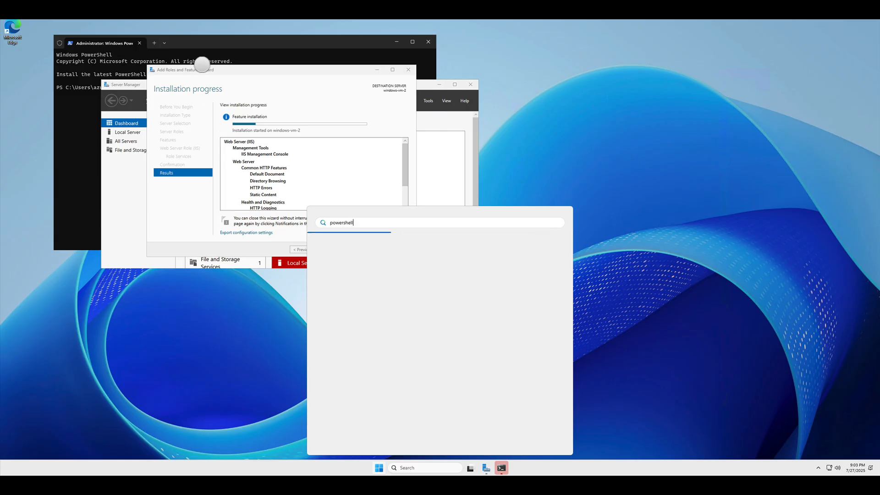
Enter Install-WindowsFeature -name Web-Server -IncludeManagementTools at the PowerShell prompt without running it, and place the window beside the installation wizard
click(201, 43)
drag(201, 42, 249, 65)
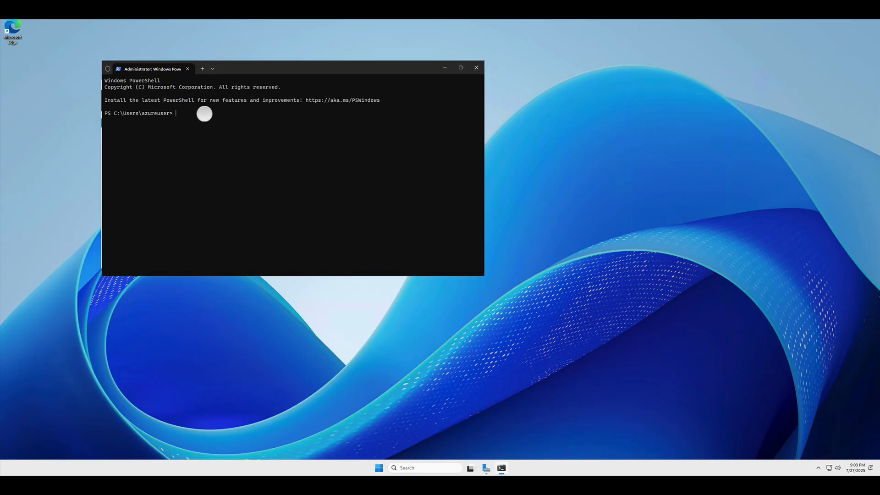
text(Install-Wi)
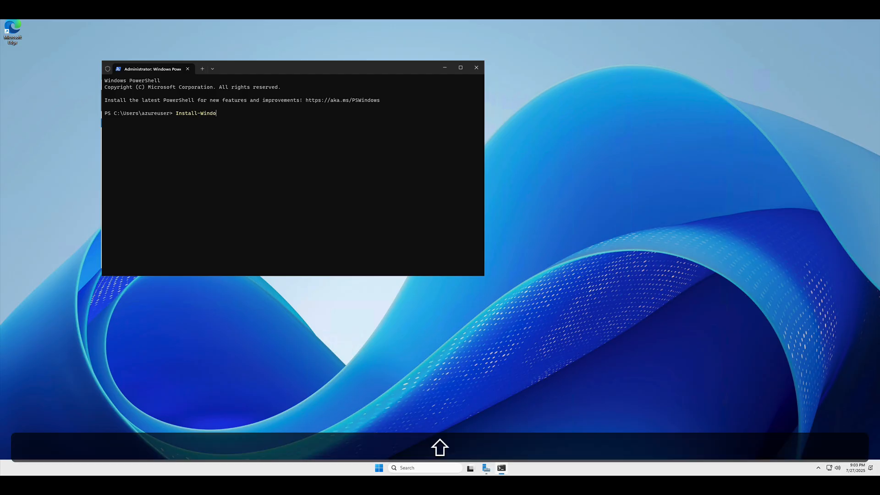
text(ndo)
key(Tab)
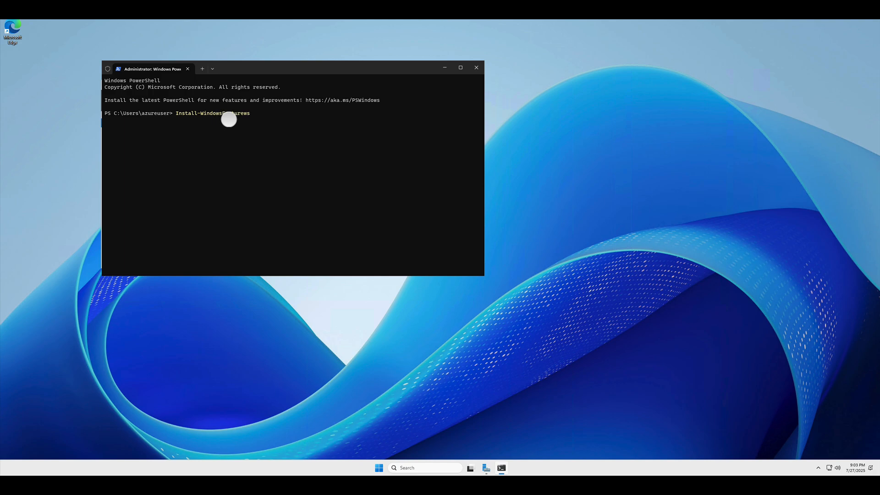
key(BackSpace)
text(-name W)
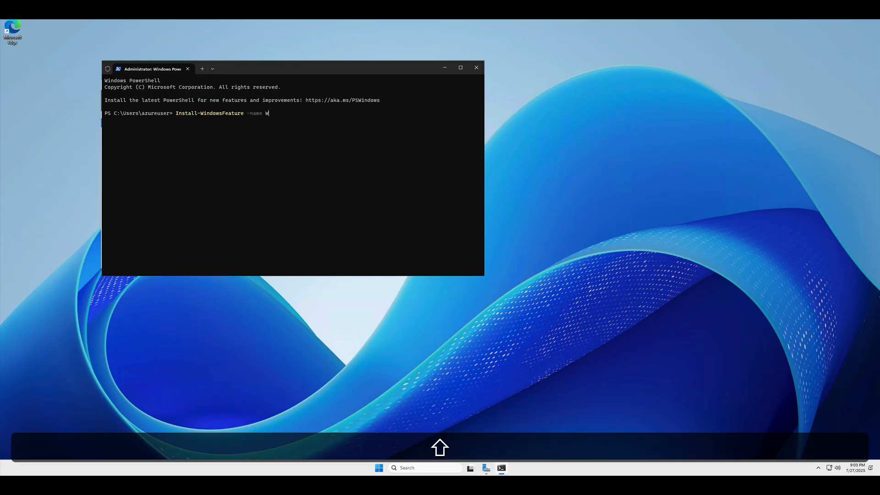
text(eb-Server -Inclu)
key(Tab)
key(BackSpace)
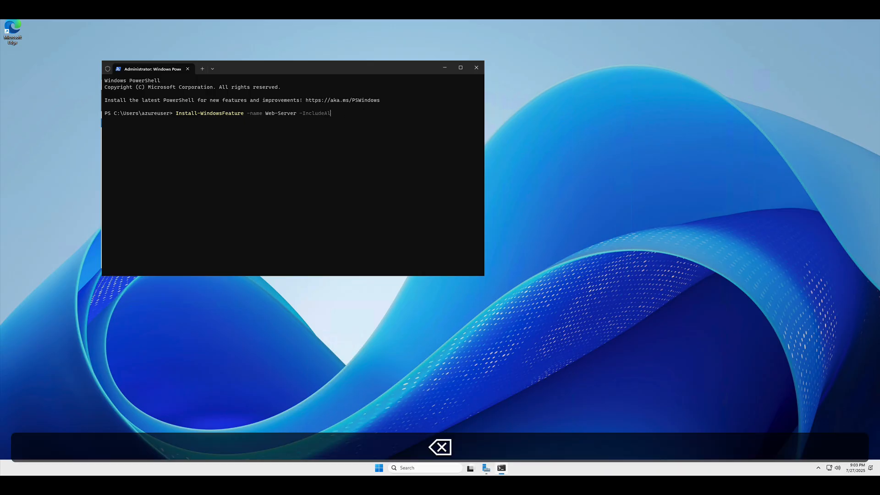
text(Mana)
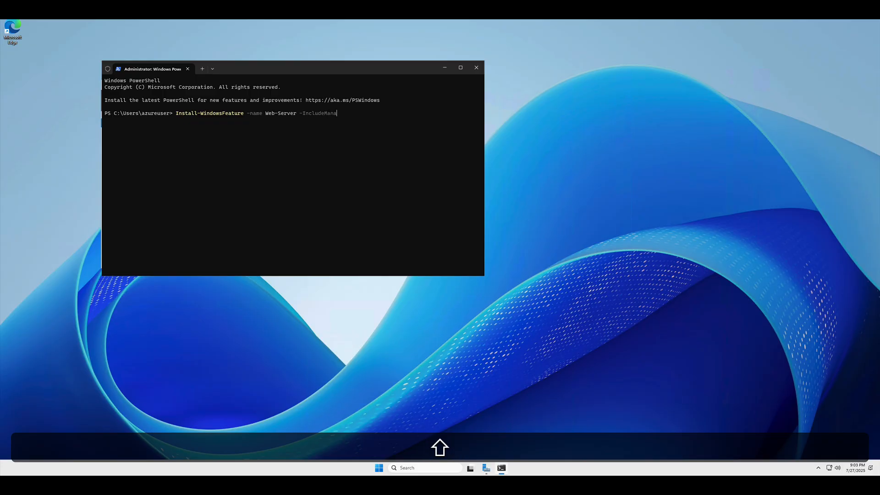
key(Tab)
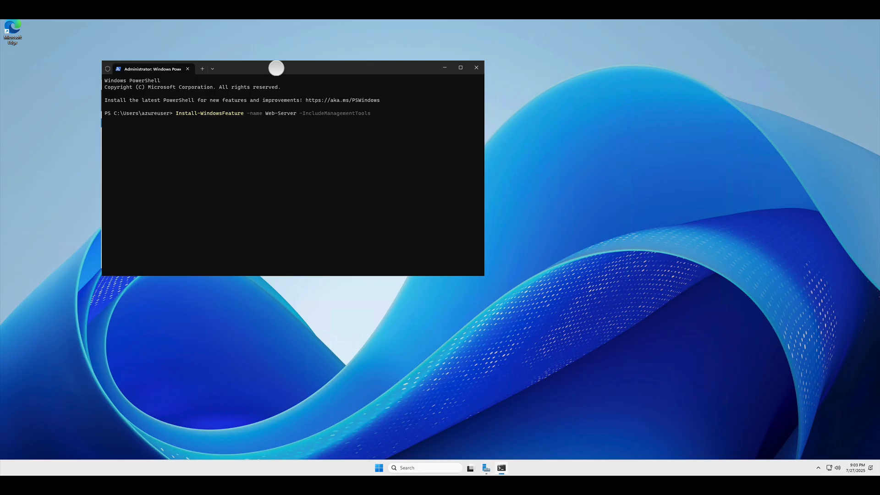
drag(278, 69, 625, 73)
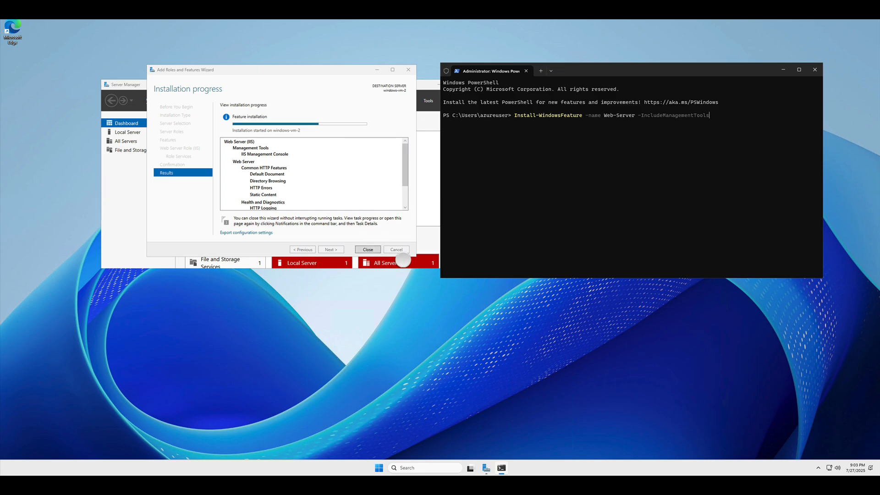
Switch to the Azure portal and open the RunPowerShellScript run command for windows-vm-1
key(super+Tab)
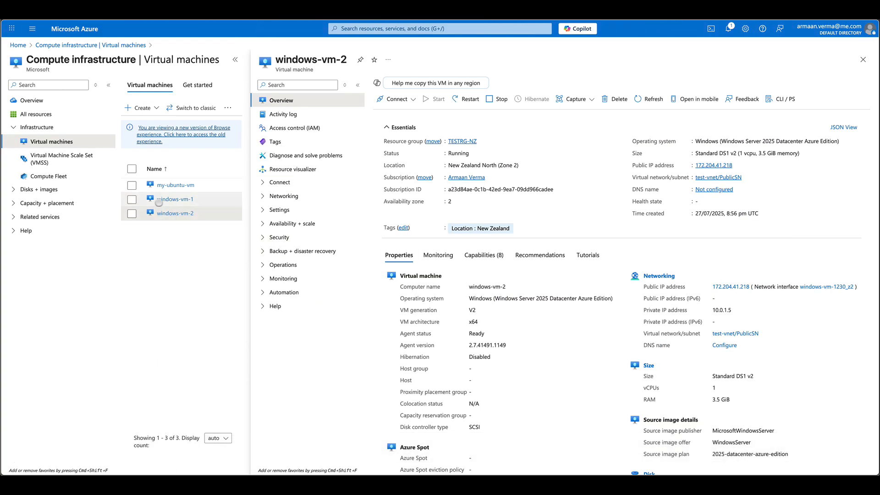
click(167, 199)
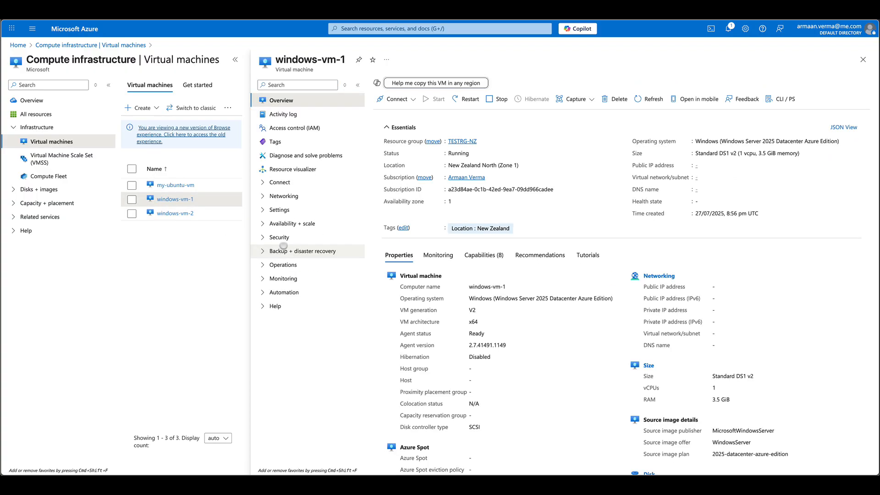
click(263, 265)
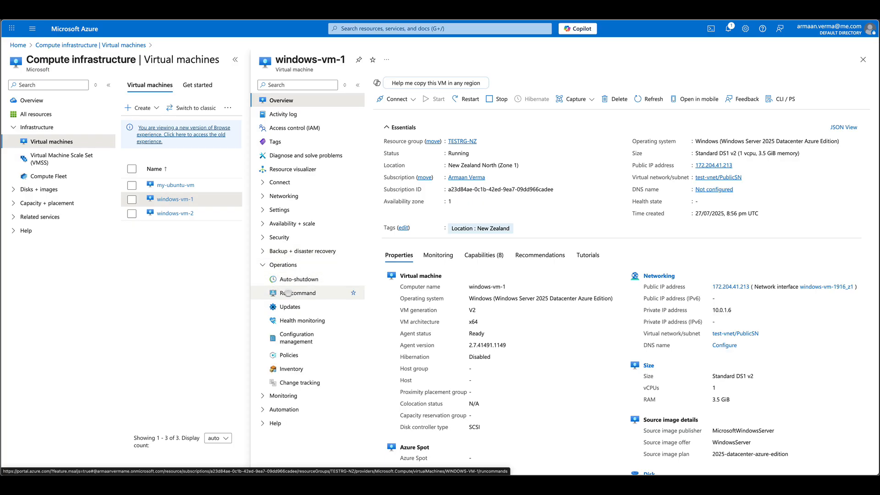
click(288, 293)
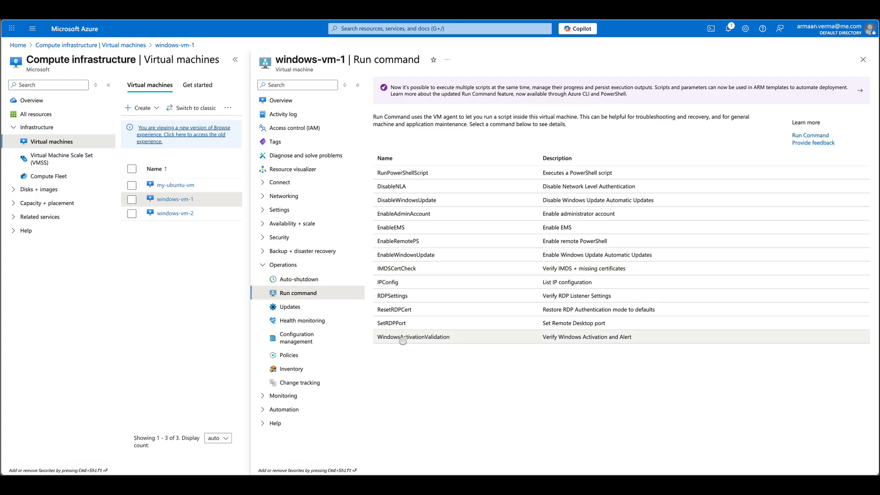
click(397, 173)
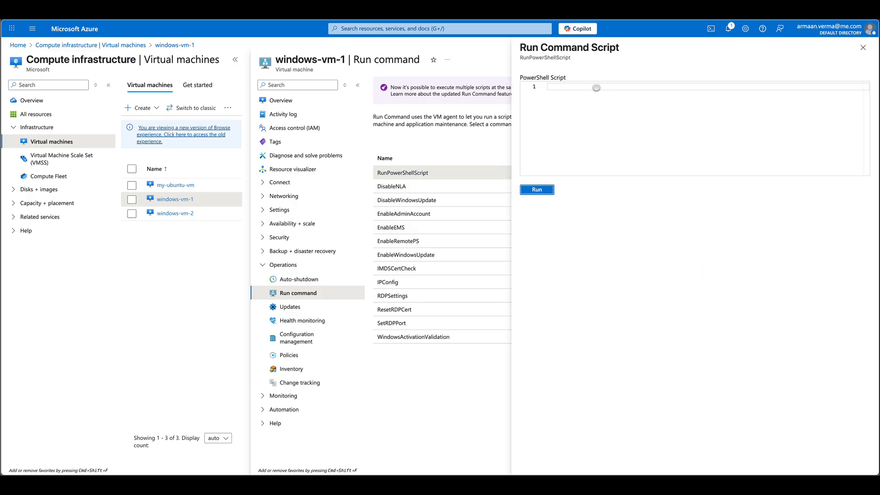
Write Install-WindowsFeature -name Web-Server as the first line of the PowerShell script
click(596, 87)
text(Insta)
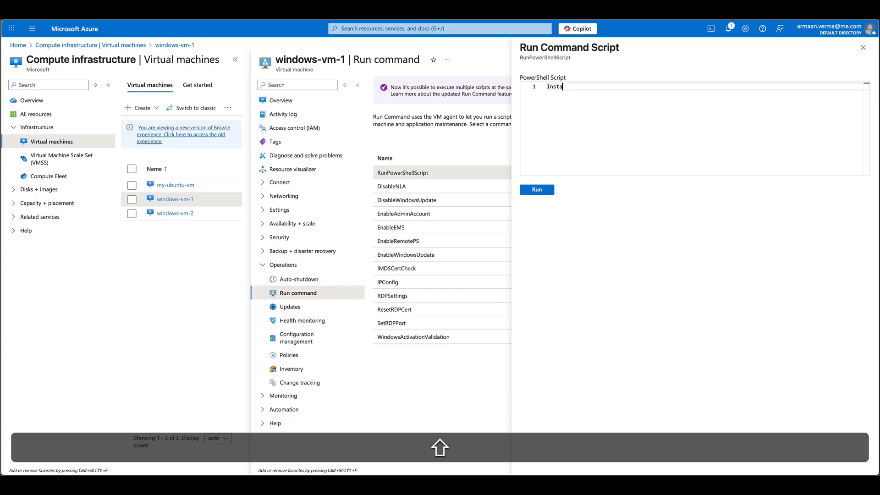
text(ll-W)
text(indow)
key(BackSpace)
key(shift)
text(Feature)
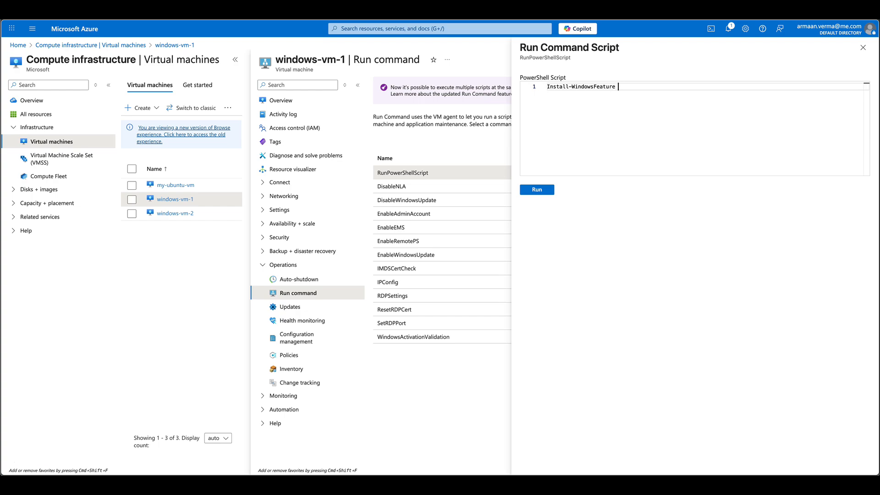
text( -name Web-Server)
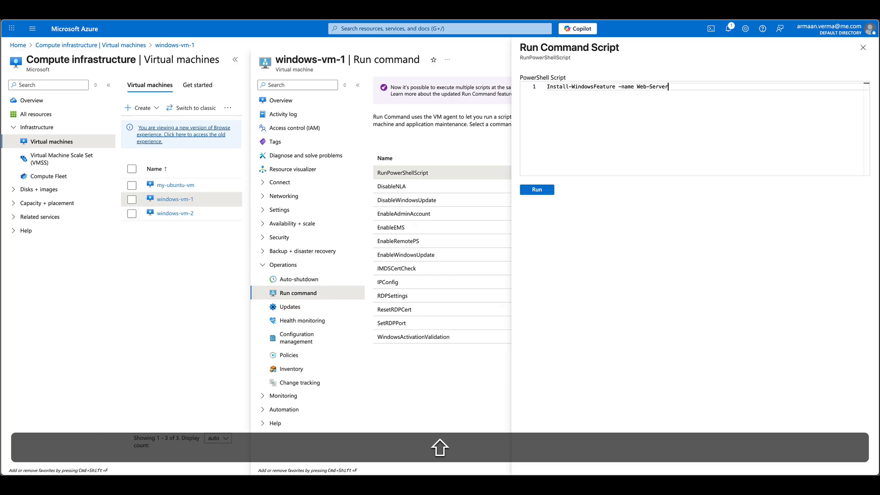
Add the -IncludeManagementTools parameter to the script line and run the script on windows-vm-1
text( -)
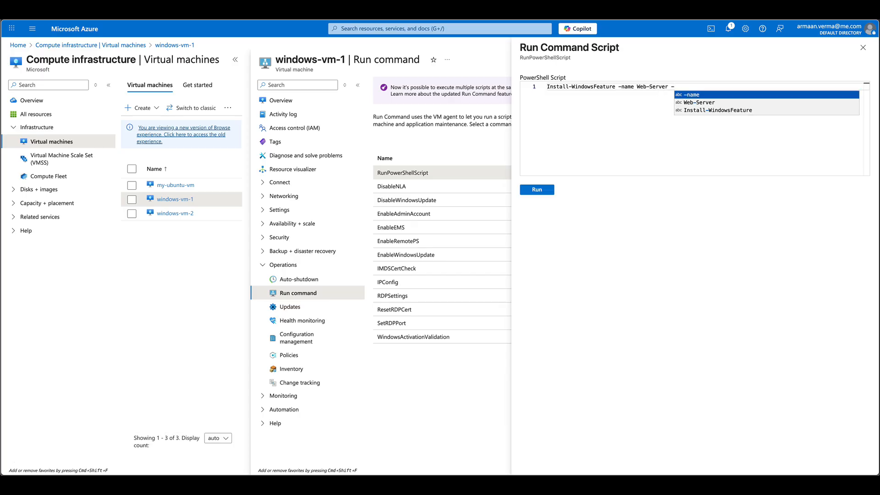
text(in)
key(BackSpace)
key(BackSpace)
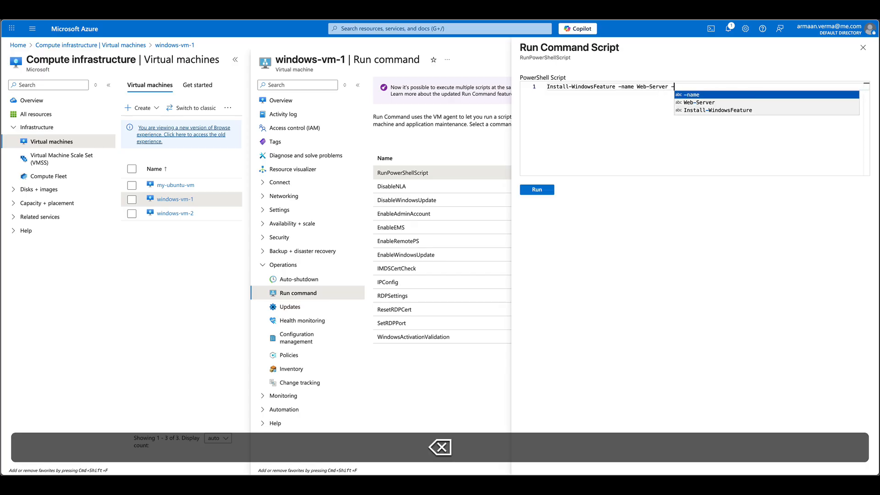
text(include)
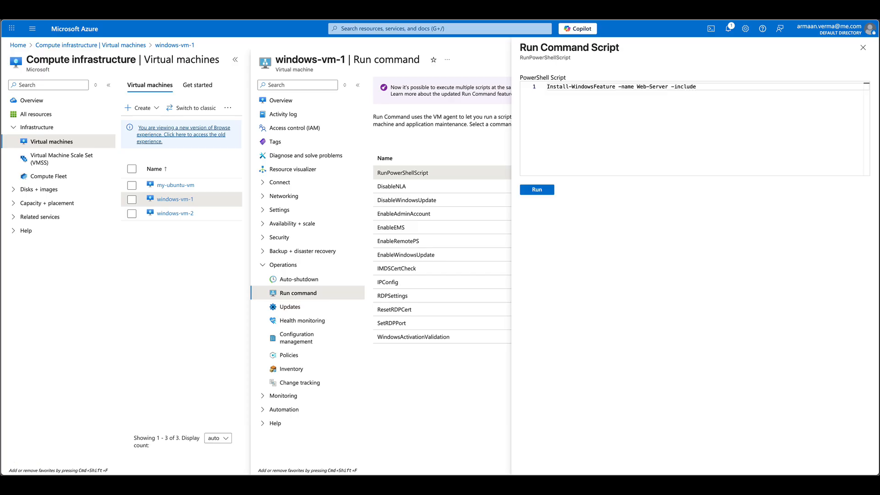
key(Left)
key(Left)
key(Left)
key(BackSpace)
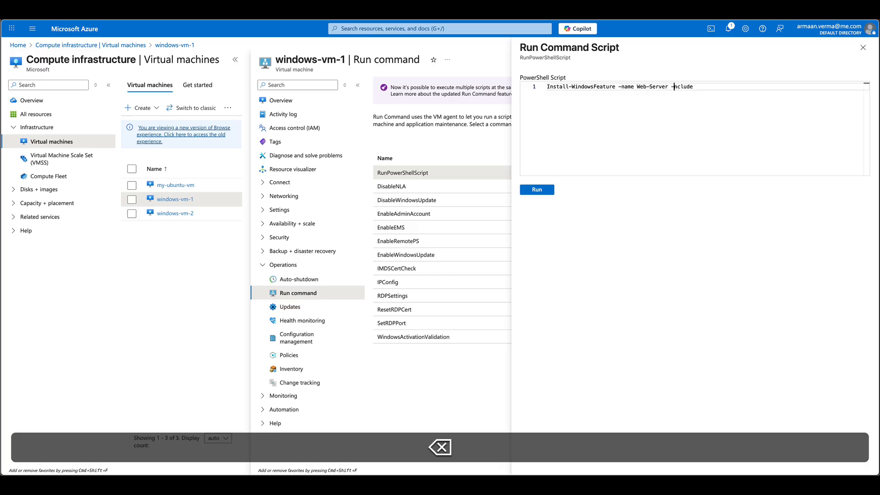
text(I)
key(super+Right)
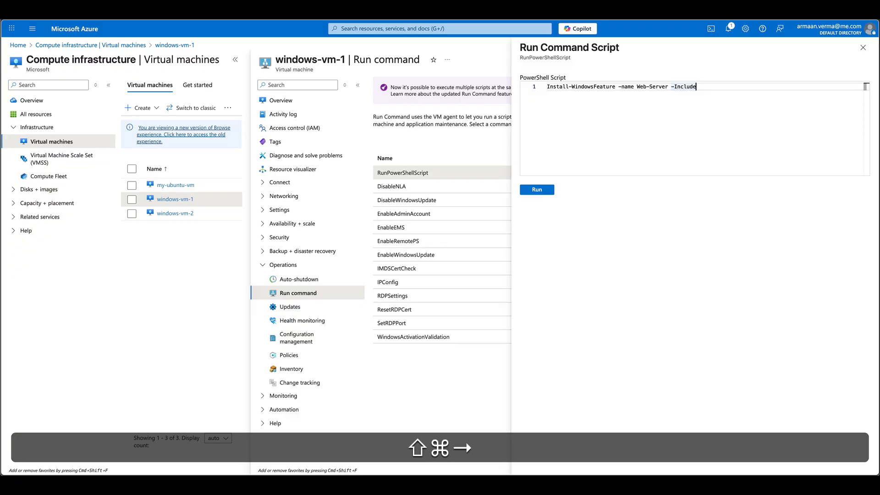
text(Mana)
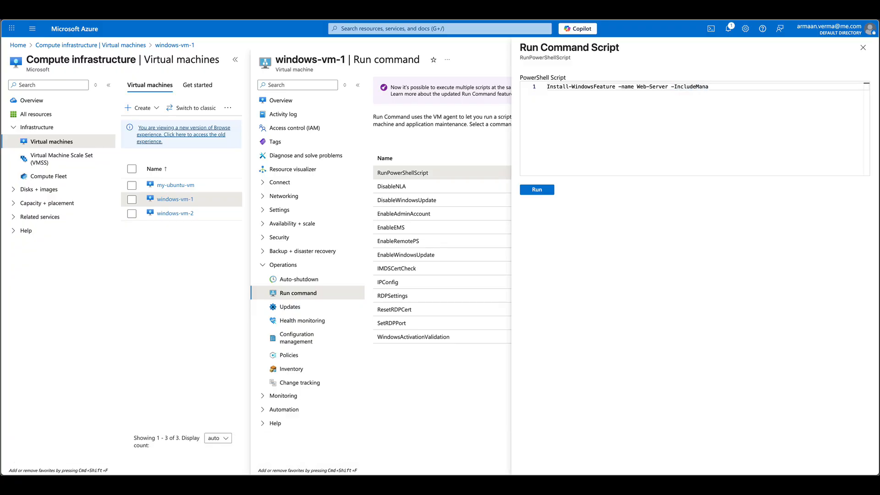
text(gementTools)
click(539, 191)
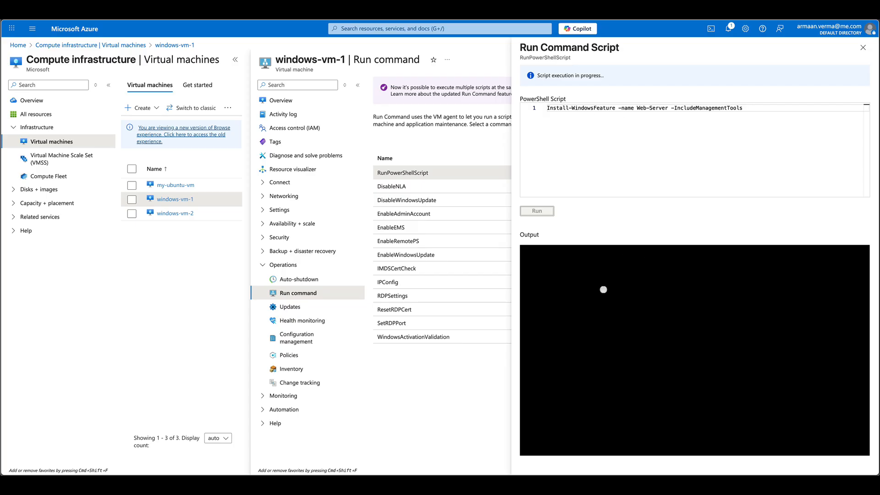
Return to the Remote Desktop session, close the Add Roles and Features Wizard, and minimize the PowerShell window
key(super+Tab)
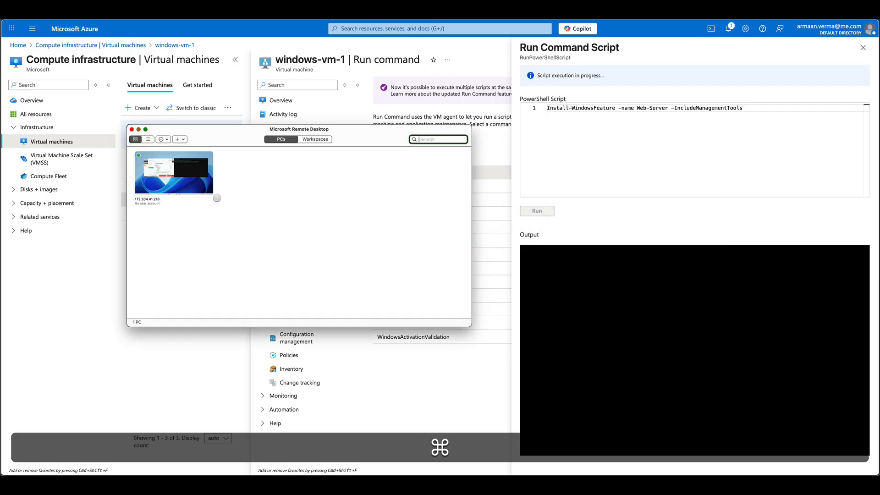
double_click(176, 173)
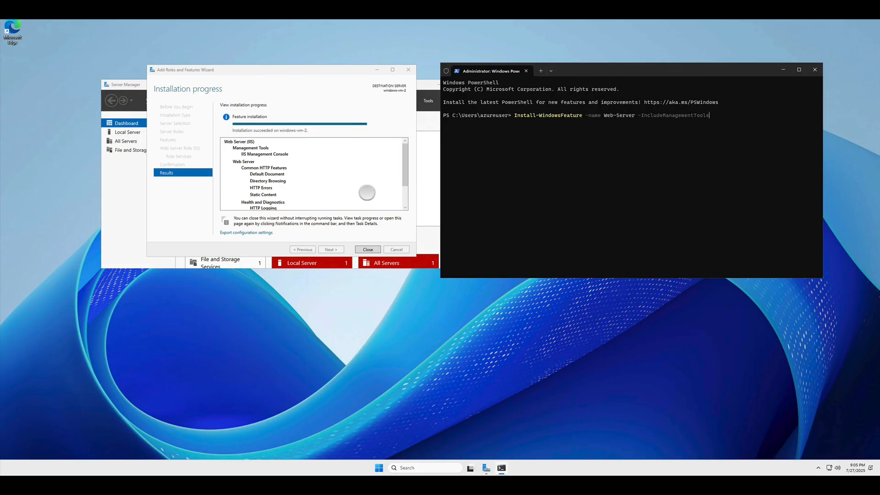
click(365, 250)
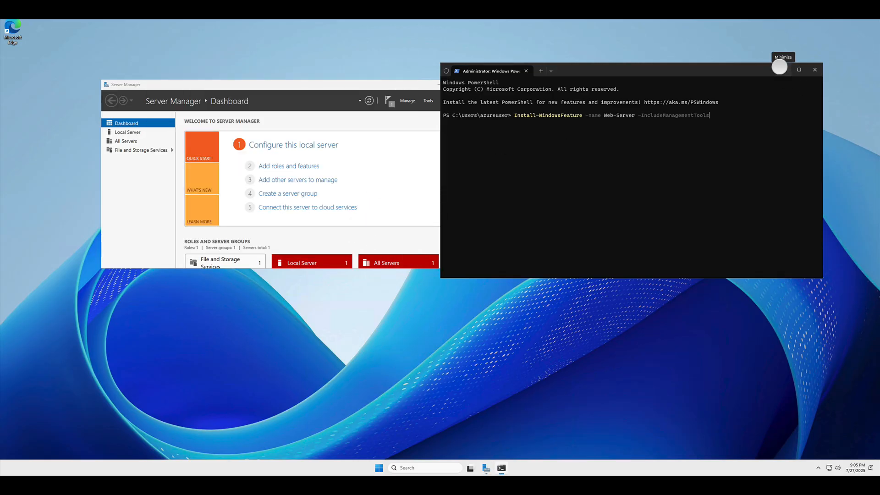
click(780, 67)
Switch to the Azure portal, open its home page in a new browser tab, and copy windows-vm-2's public IP address from its overview
key(super+Tab)
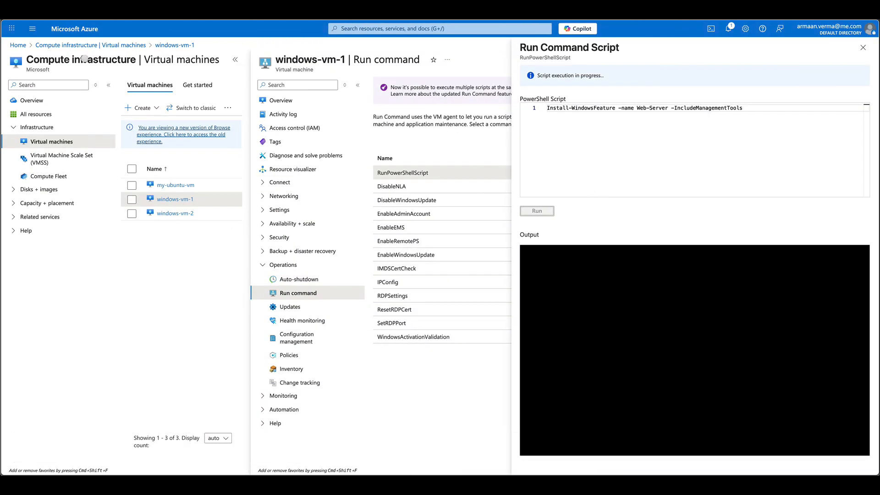
key(super)
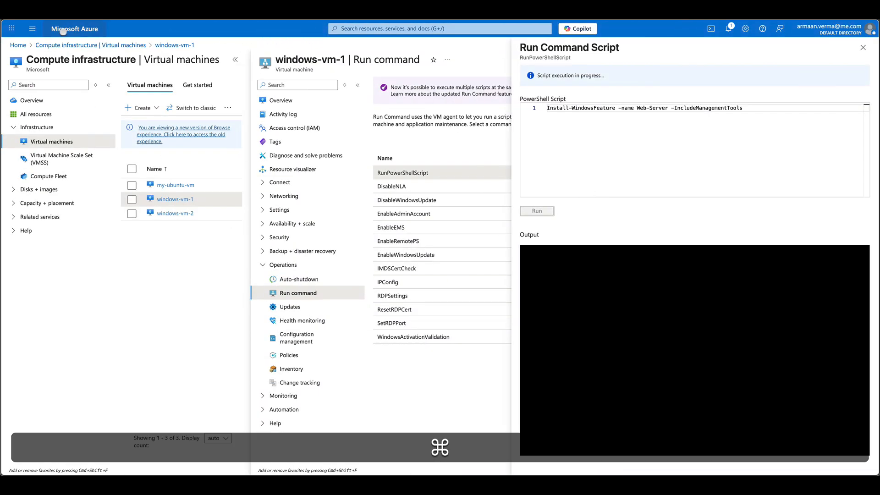
super+click(63, 32)
click(184, 12)
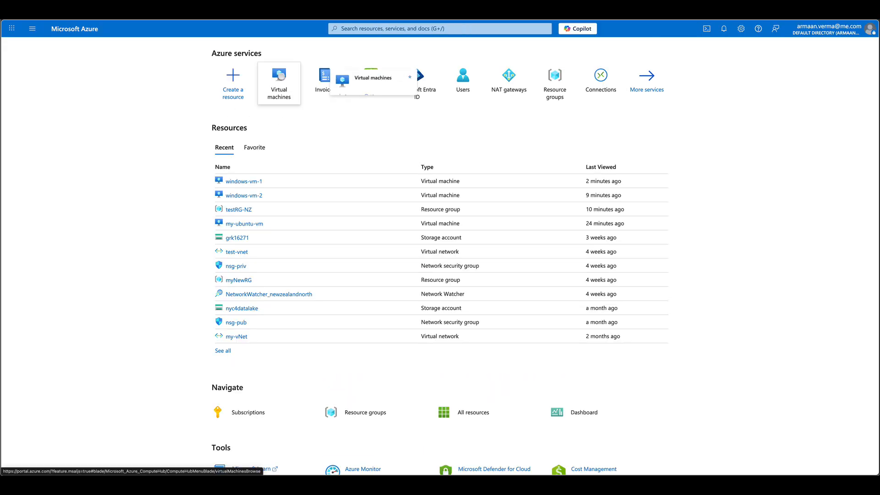
click(279, 81)
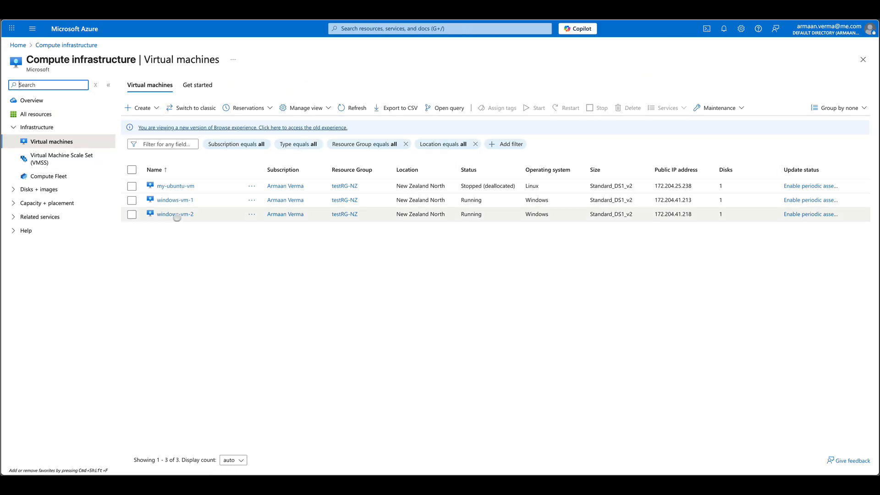
click(176, 214)
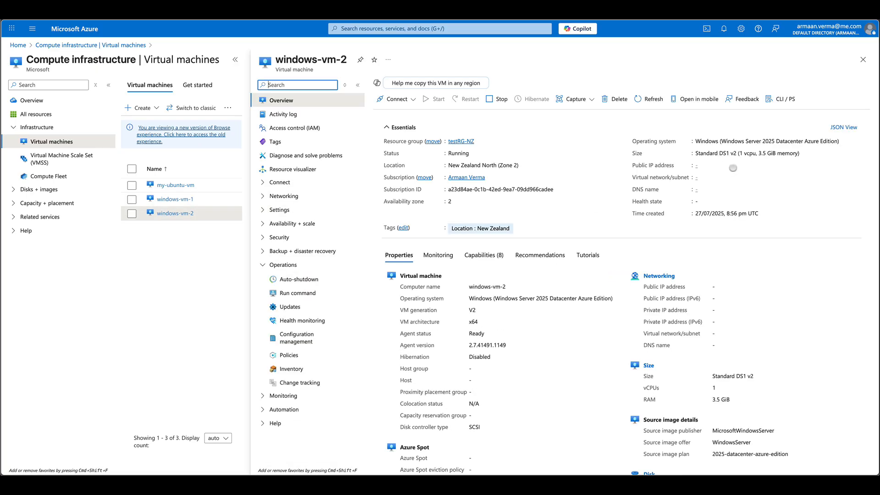
click(738, 165)
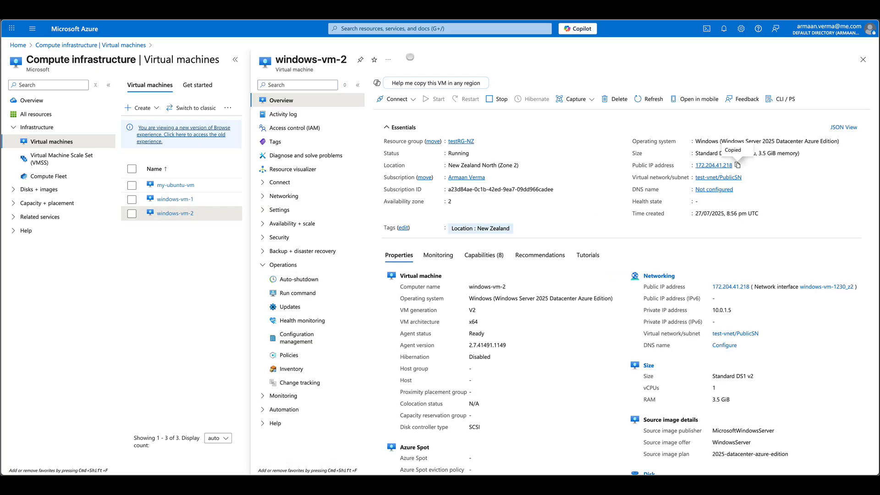
Browse to the copied address 172.204.41.218 in a new tab and continue to the site without HTTPS
key(super+t)
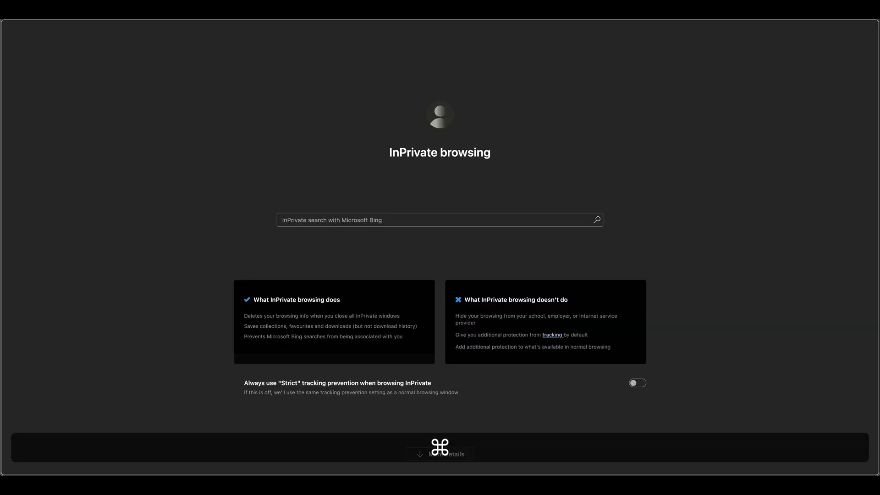
key(super+v)
key(Return)
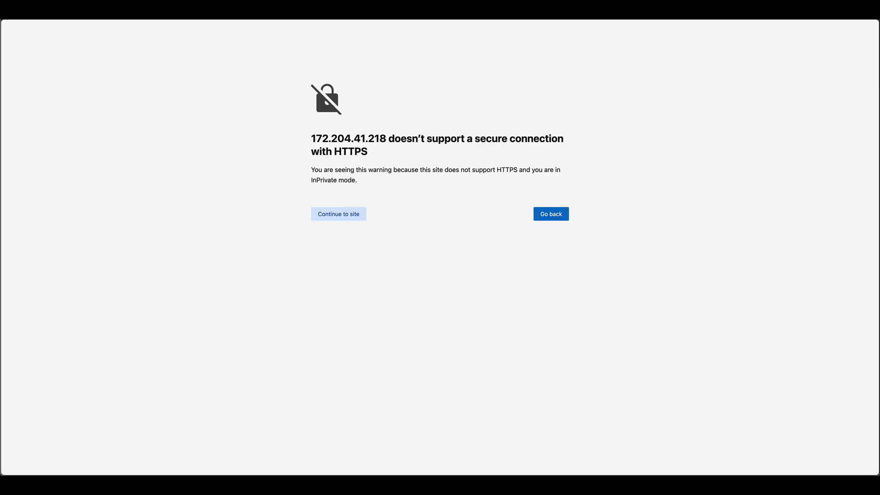
click(354, 214)
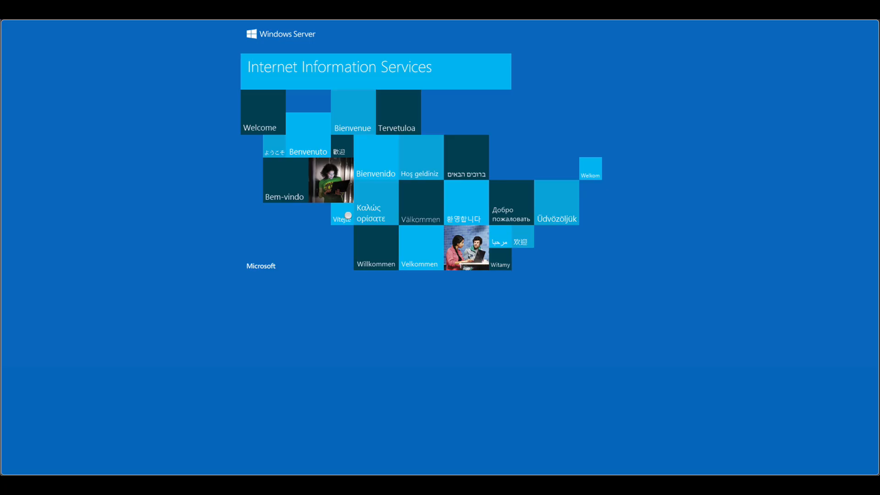
Switch to the windows-vm-2 Remote Desktop session and open C:\inetpub\wwwroot in File Explorer
key(super+Tab)
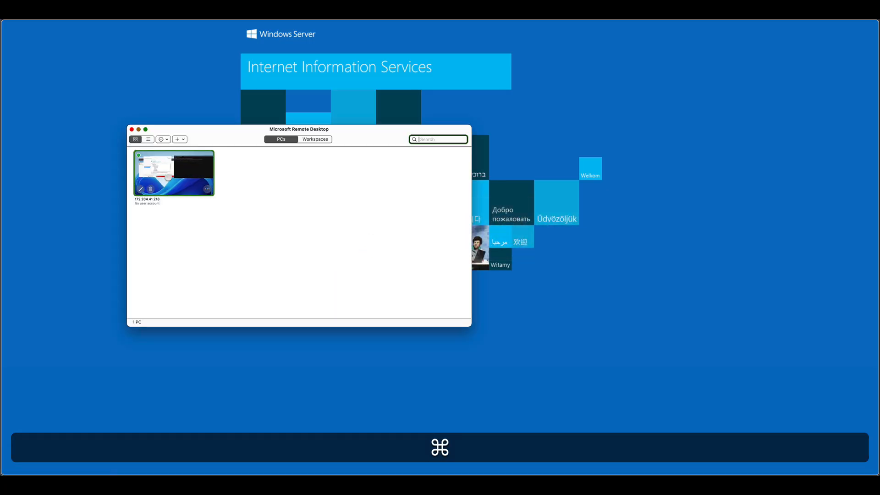
double_click(169, 177)
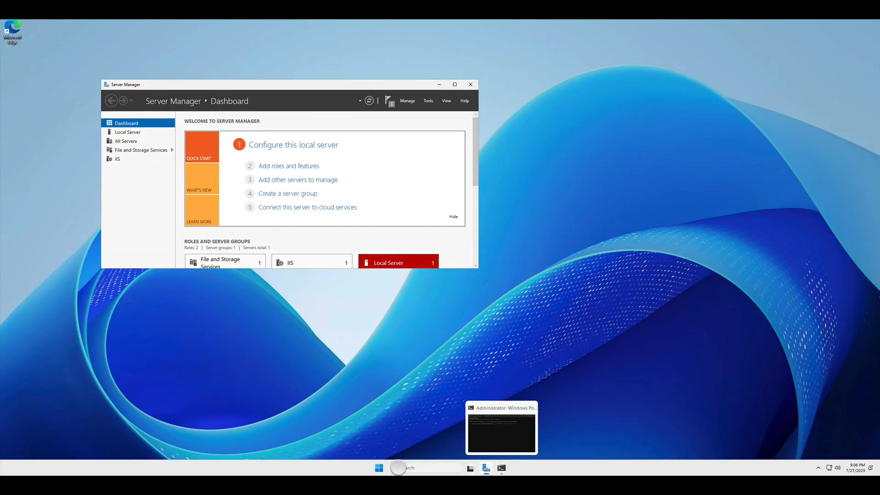
click(377, 469)
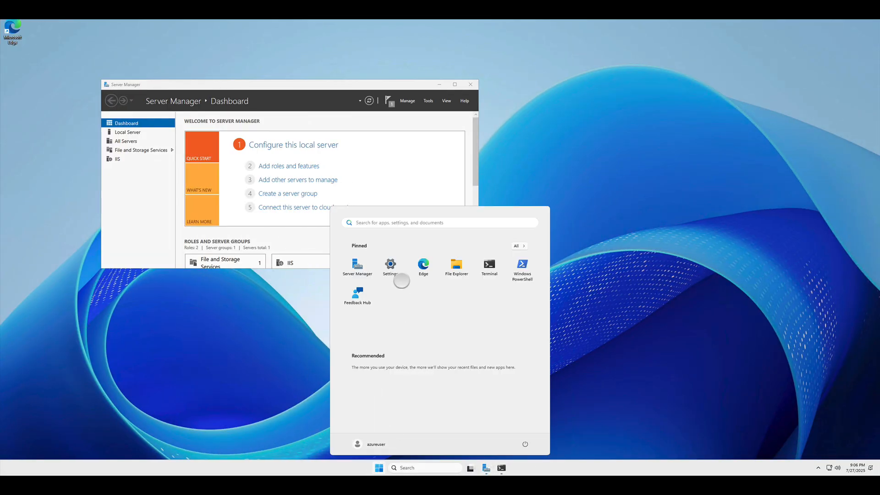
click(450, 266)
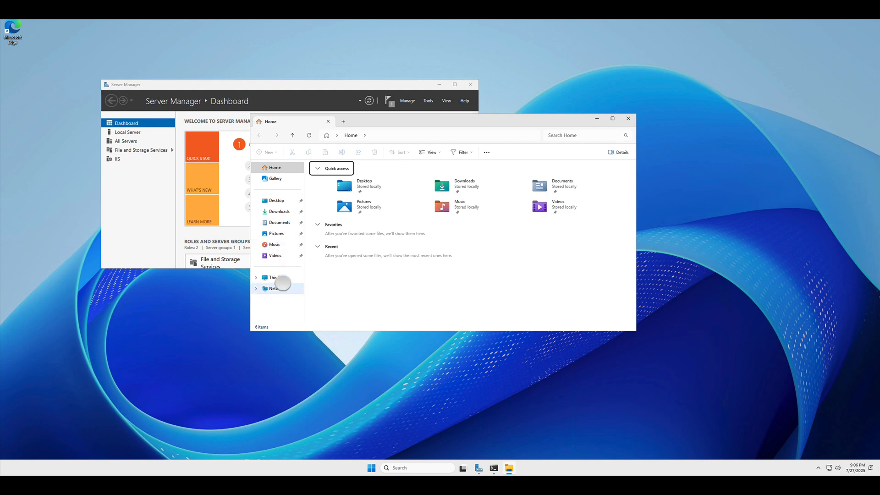
click(278, 278)
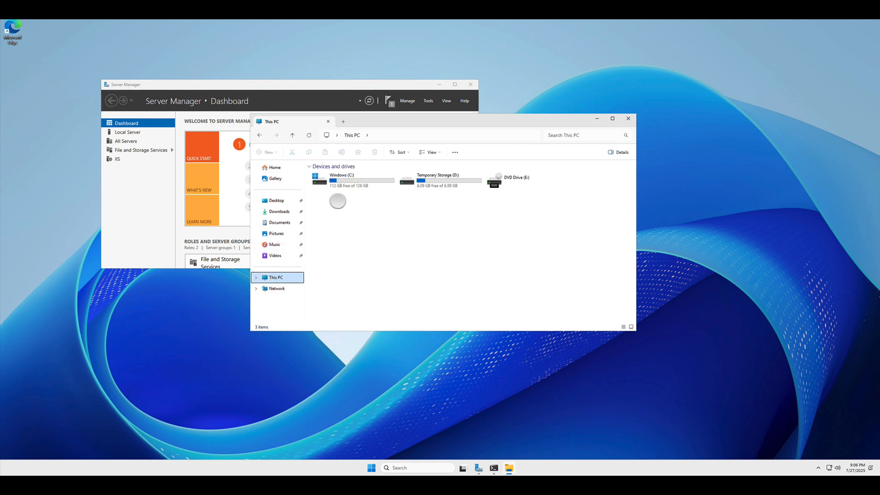
double_click(348, 179)
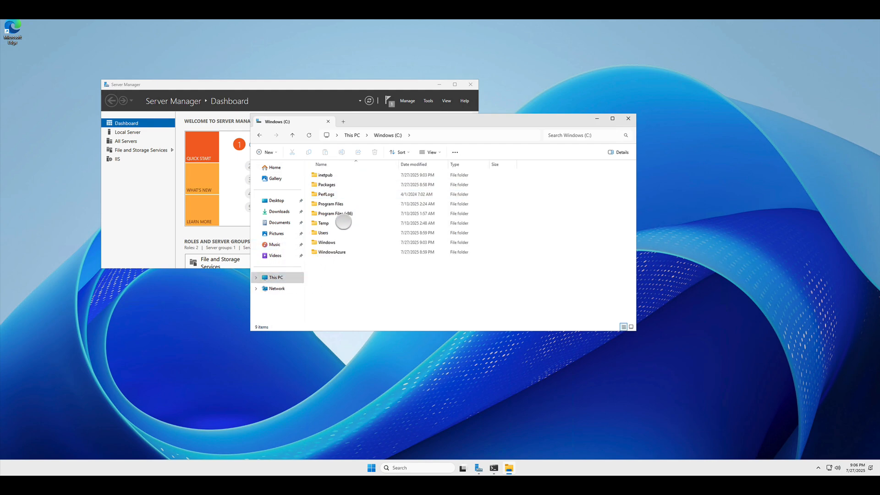
double_click(325, 175)
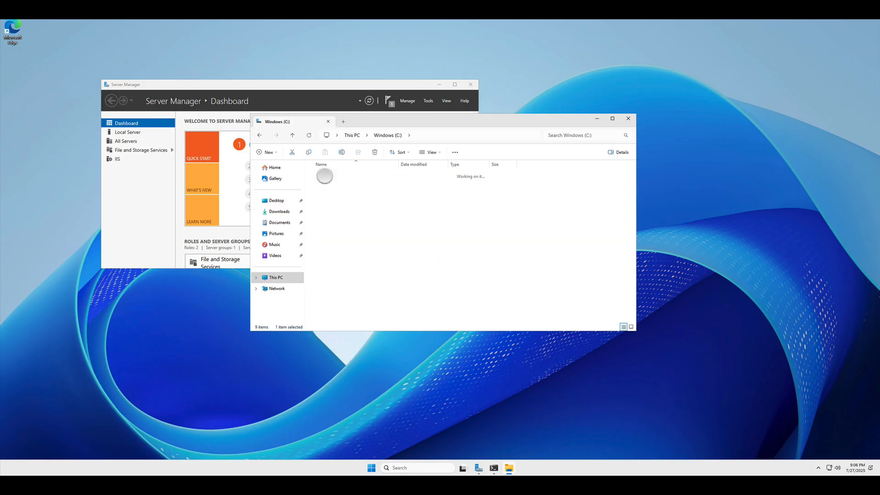
double_click(327, 224)
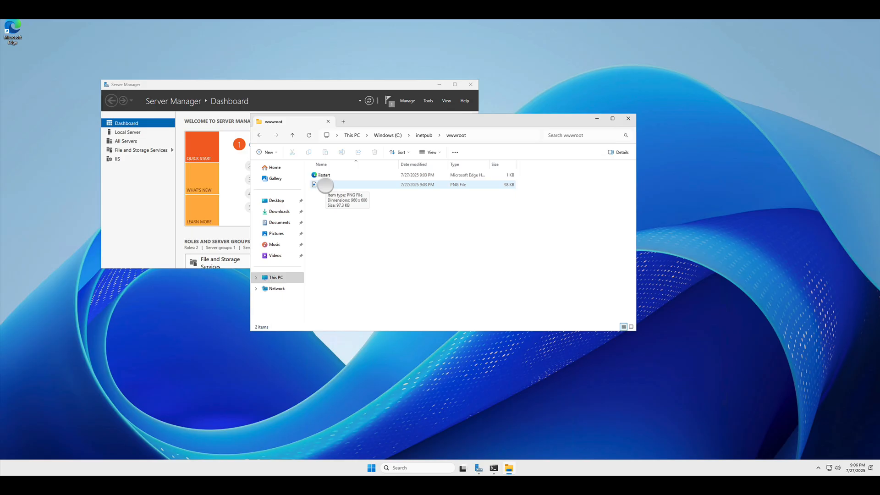
Open the iisstart PNG image from the wwwroot folder in Paint
click(325, 185)
right_click(324, 184)
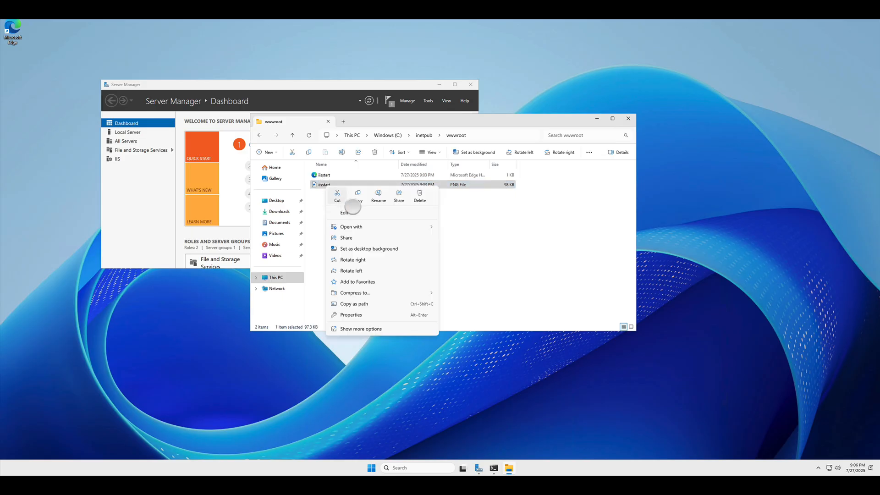
mouse_move(379, 227)
click(459, 227)
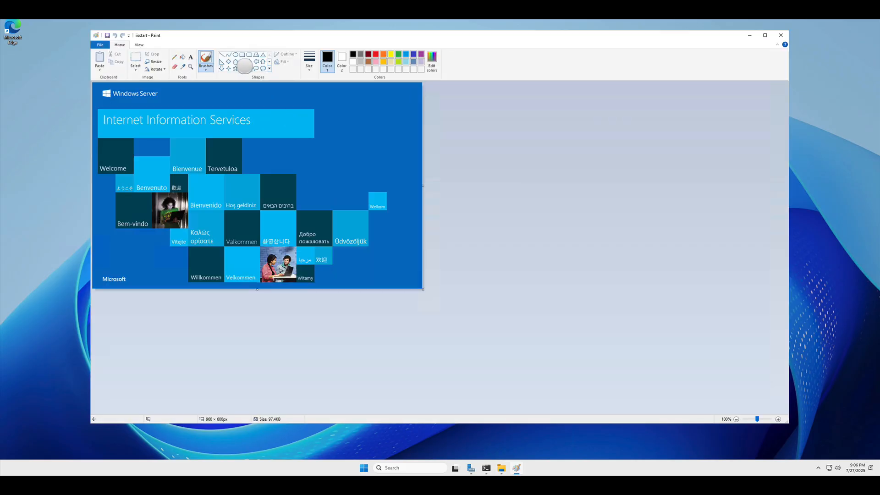
Draw a six-point star about 198 × 198 px beside the Internet Information Services heading, with a red outline and a crayon fill
click(243, 69)
drag(270, 104, 339, 171)
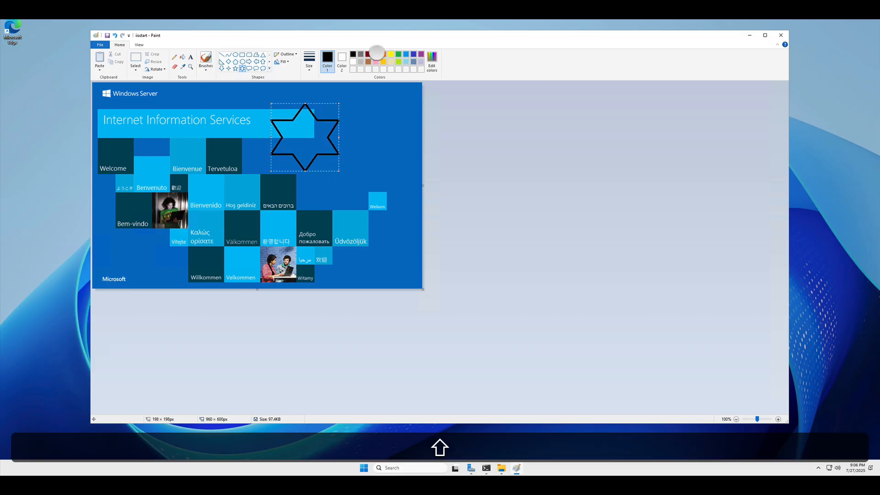
click(376, 54)
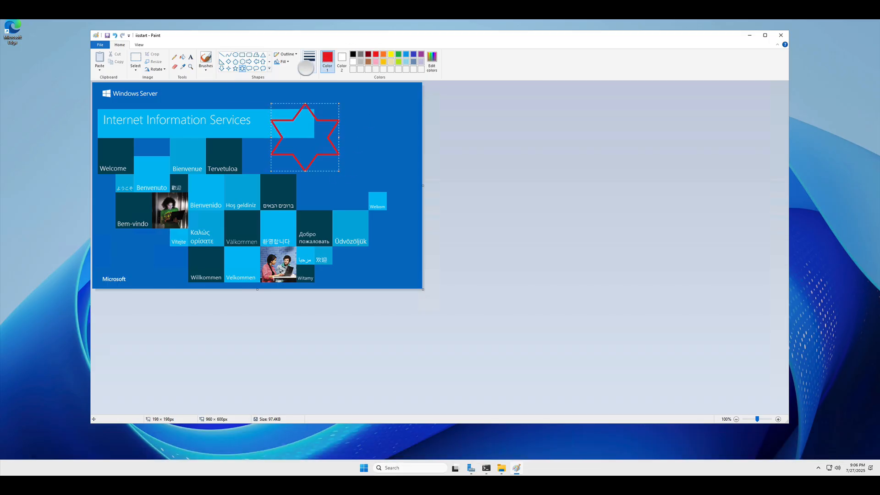
click(282, 61)
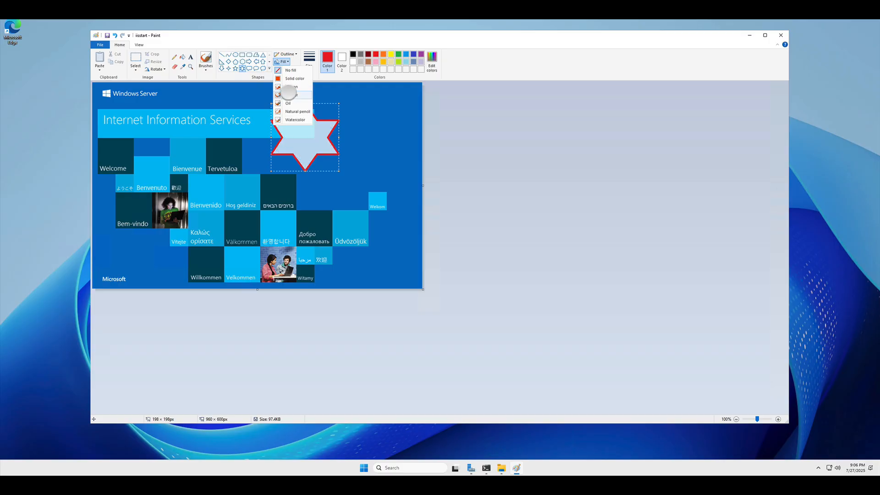
click(288, 86)
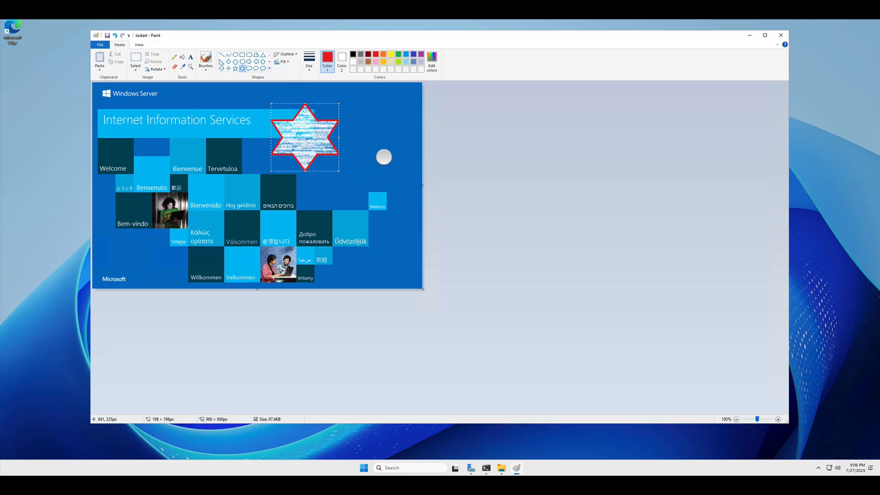
Save and close the edited iisstart image, and switch to the browser to reload windows-vm-2's IIS page
click(107, 36)
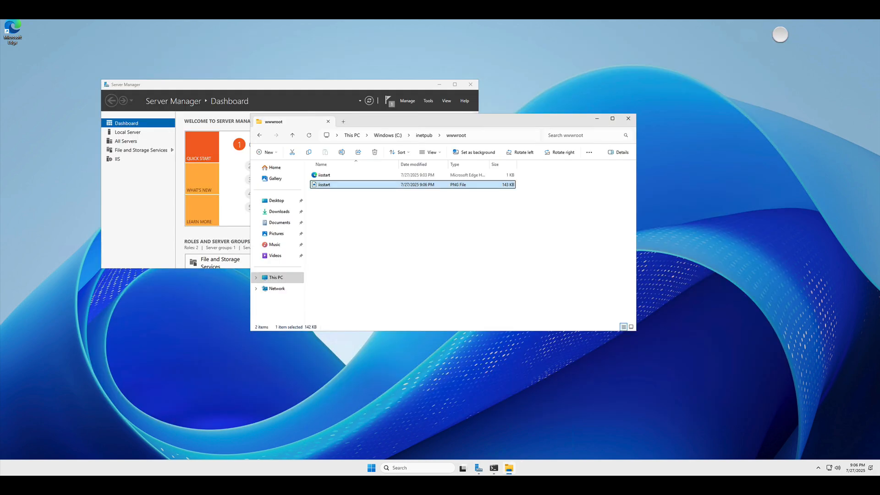
click(781, 35)
key(super+Tab)
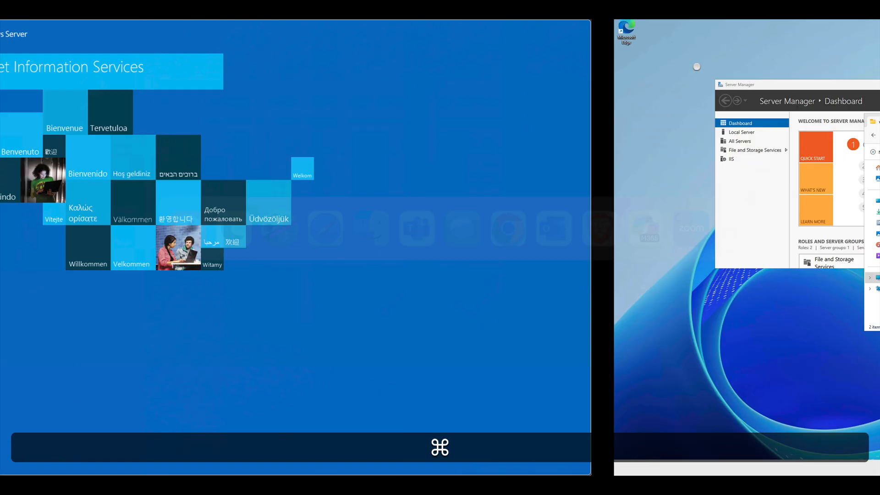
key(super+r)
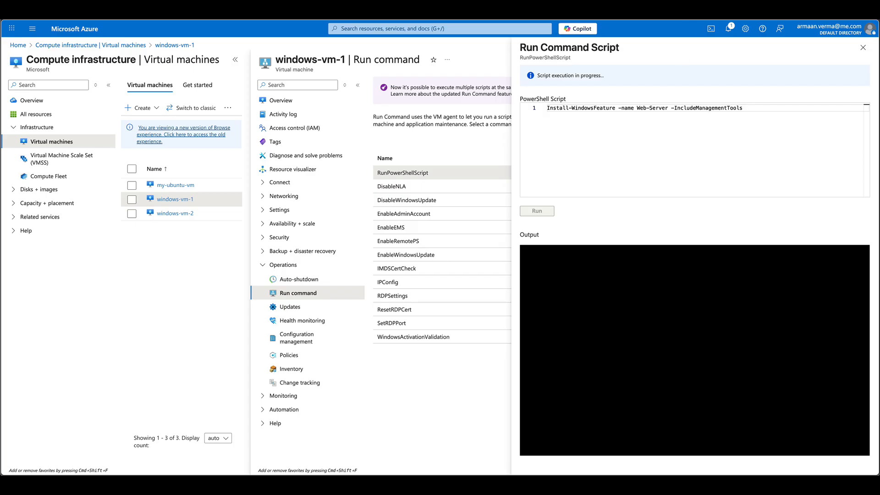
click(668, 5)
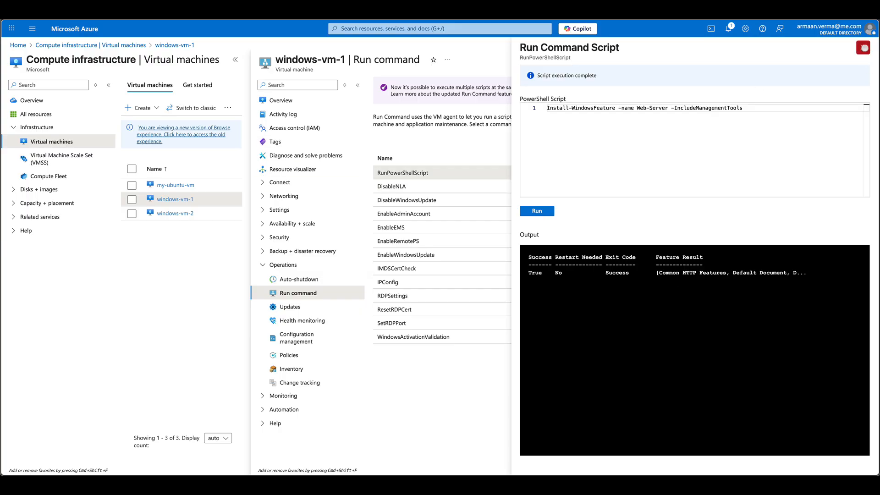
Close the Run Command Script pane and copy windows-vm-1's public IP address from its overview
click(864, 47)
click(281, 100)
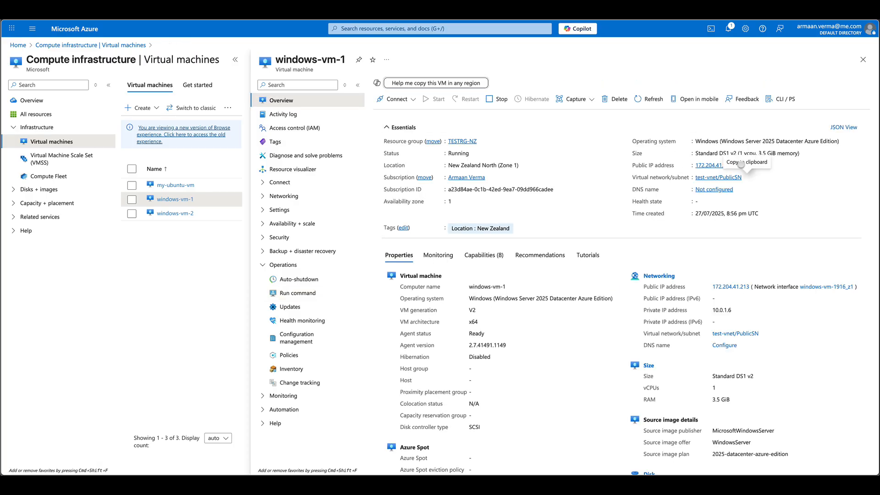
click(737, 165)
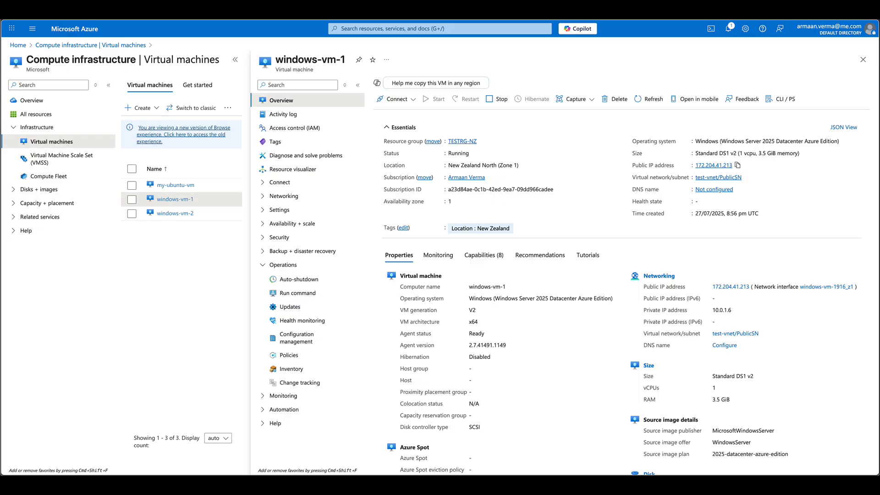
Browse to the copied address 172.204.41.213 in a new tab and continue to the site without HTTPS
key(super+t)
right_click(304, 10)
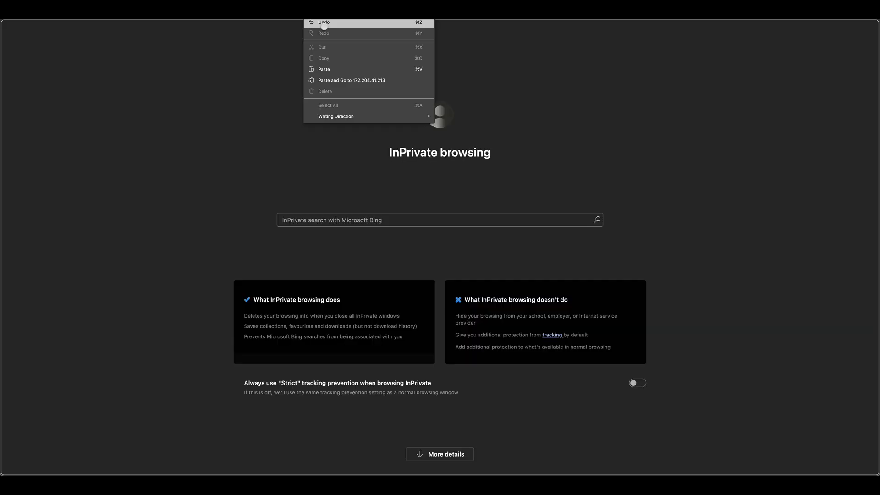
click(374, 80)
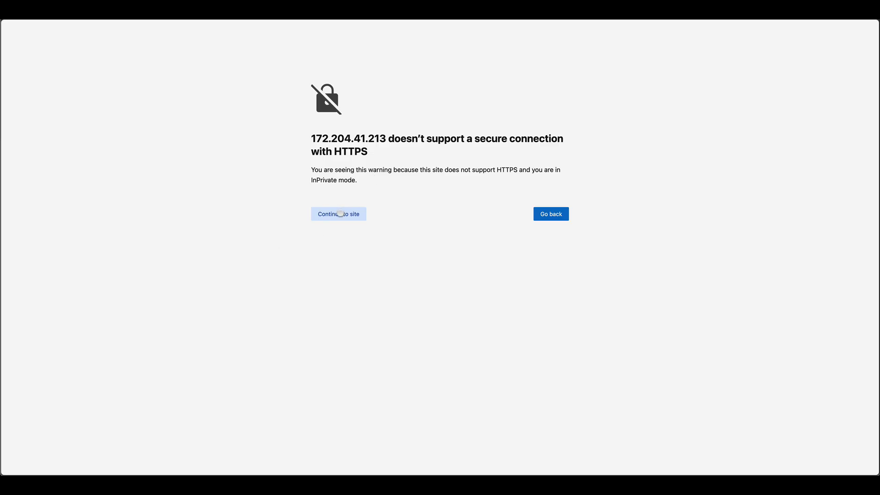
click(342, 213)
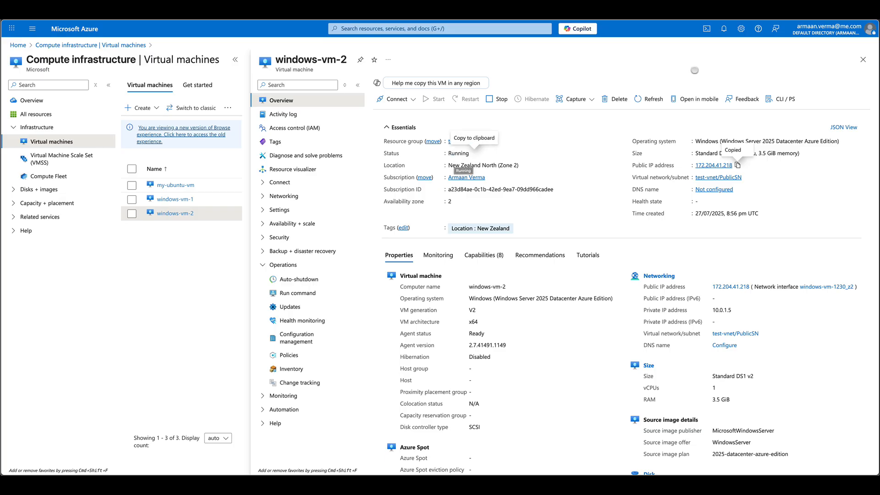
click(668, 5)
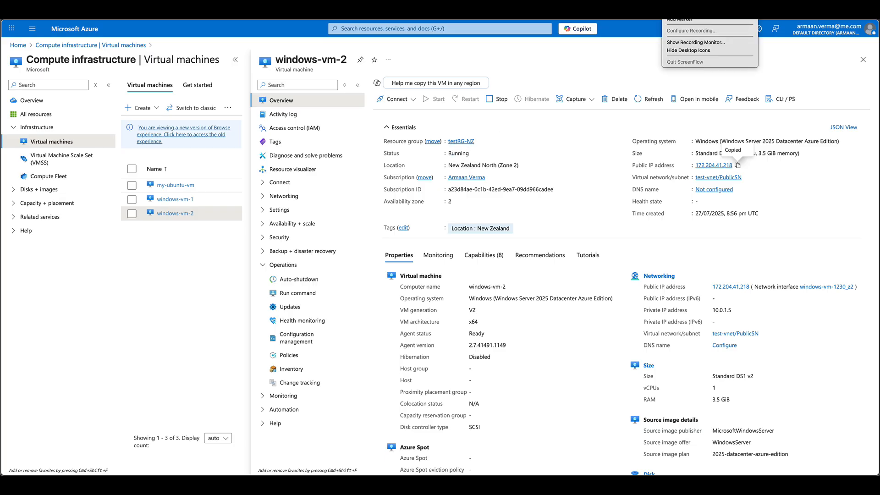